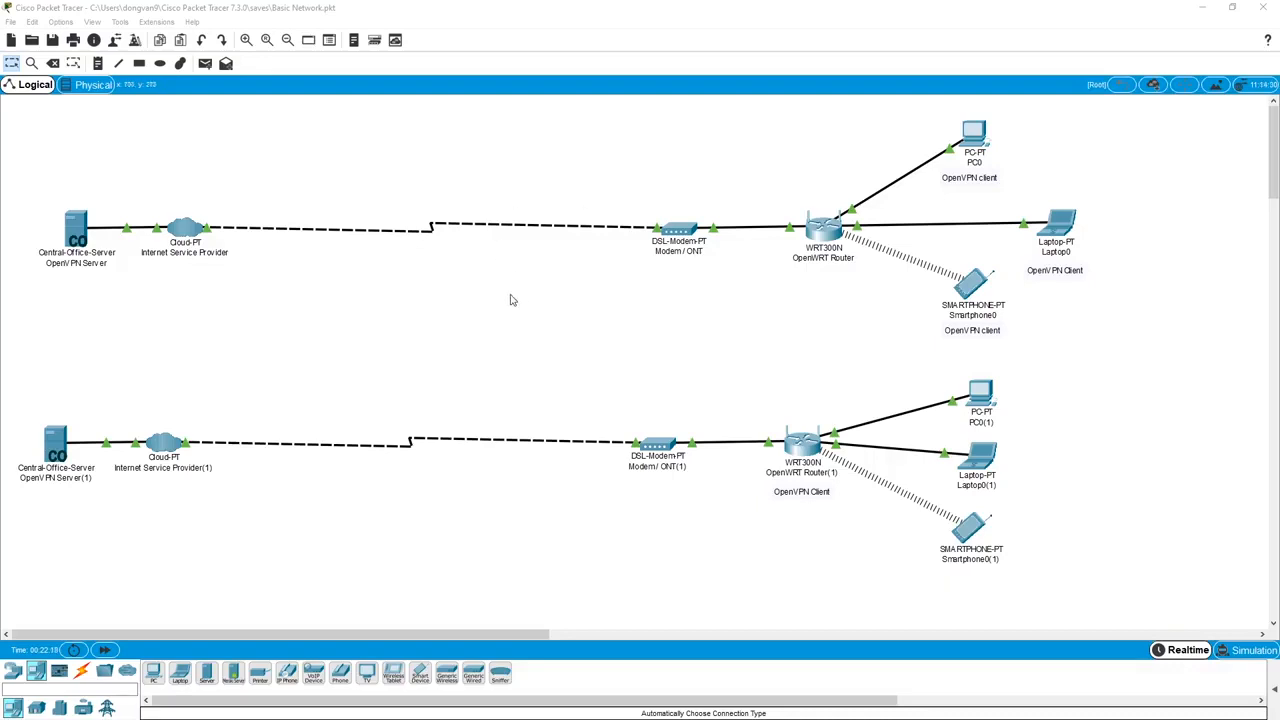
- Compare the two network topologies, with OpenVPN clients on the end devices in one and on the OpenWRT router in the other
{"action": "left_click_drag", "start_coordinate": [33, 106], "coordinate": [1112, 372]}
{"action": "left_click", "coordinate": [1112, 372]}
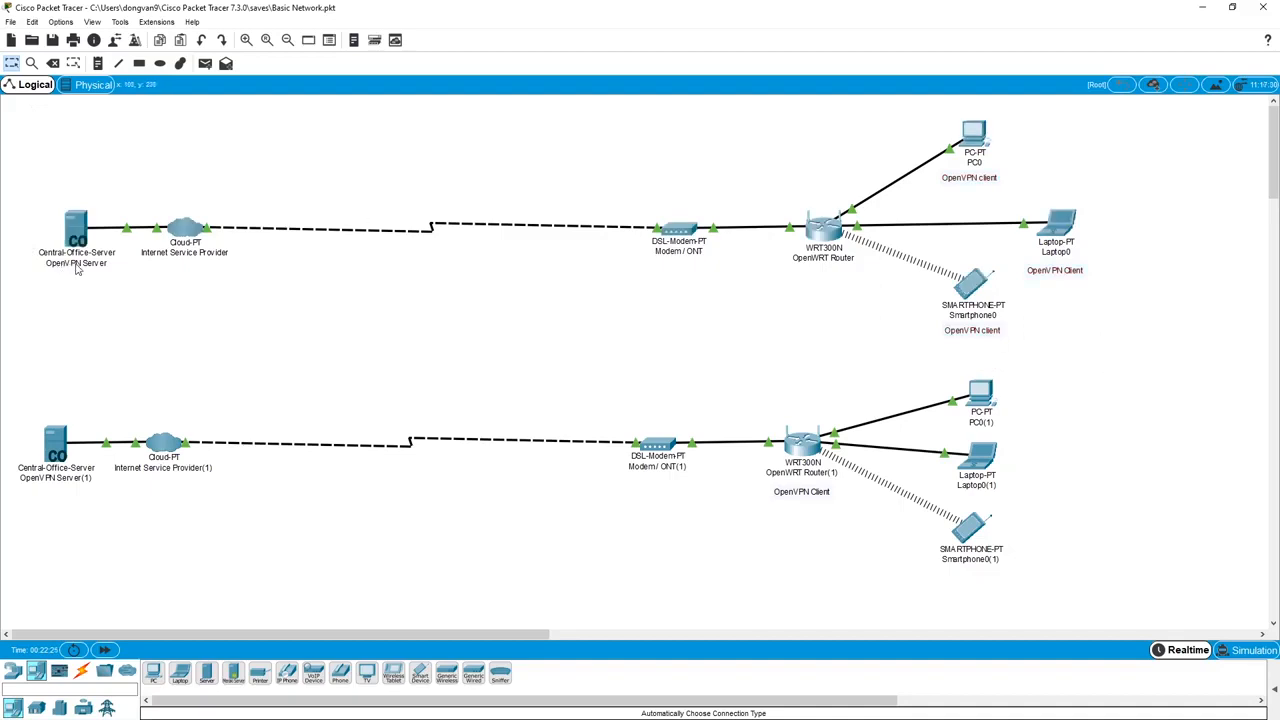
{"action": "mouse_move", "coordinate": [82, 269]}
{"action": "left_click_drag", "start_coordinate": [751, 398], "coordinate": [846, 532]}
{"action": "left_click", "coordinate": [862, 524]}
{"action": "mouse_move", "coordinate": [815, 452]}
{"action": "mouse_move", "coordinate": [57, 486]}
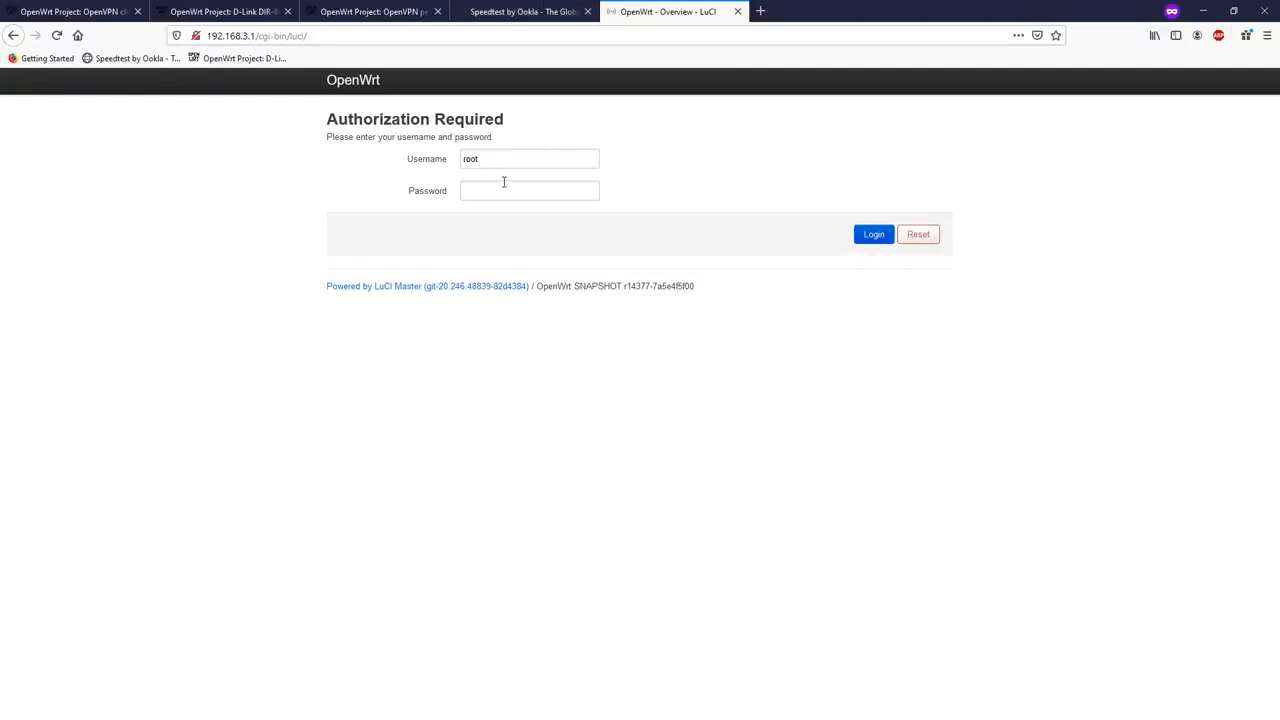
- Log in to the OpenWrt router at 192.168.3.1 as root with the saved password
{"action": "left_click", "coordinate": [504, 183]}
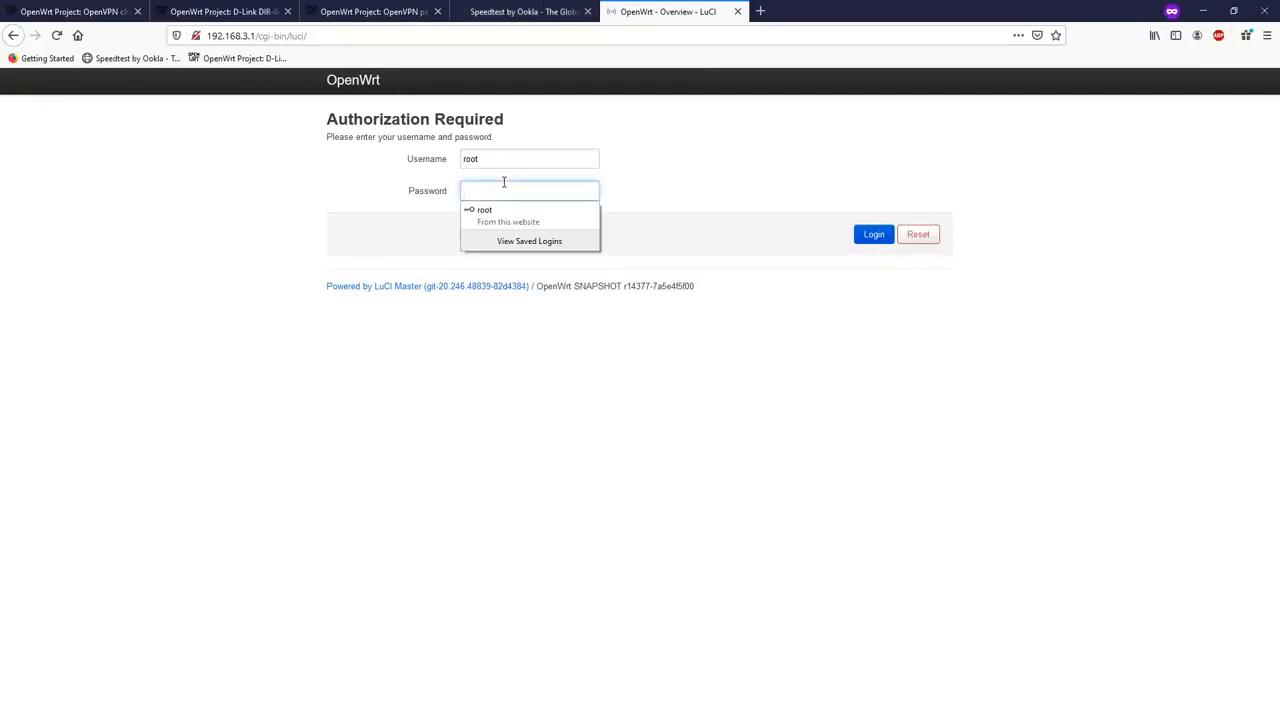
{"action": "left_click", "coordinate": [503, 208]}
{"action": "left_click", "coordinate": [868, 234]}
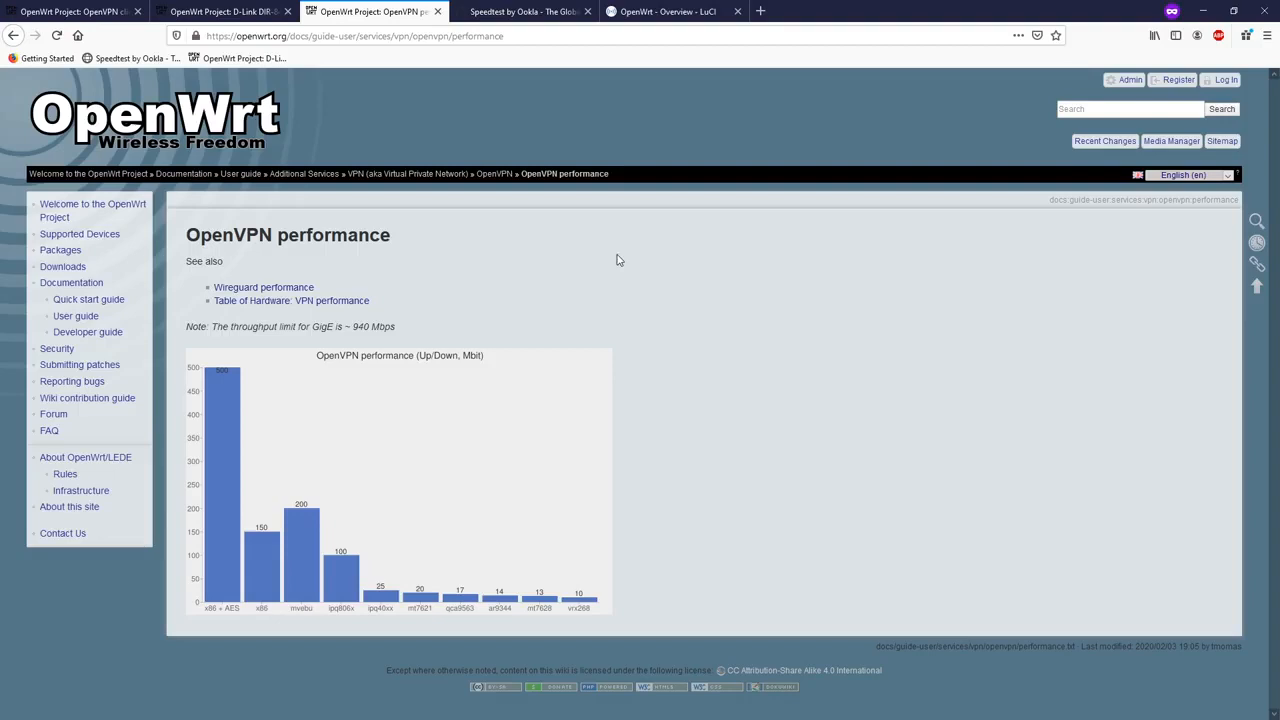
- Check the router's status overview and the current Speedtest result, returning to the router page
{"action": "left_click", "coordinate": [683, 8]}
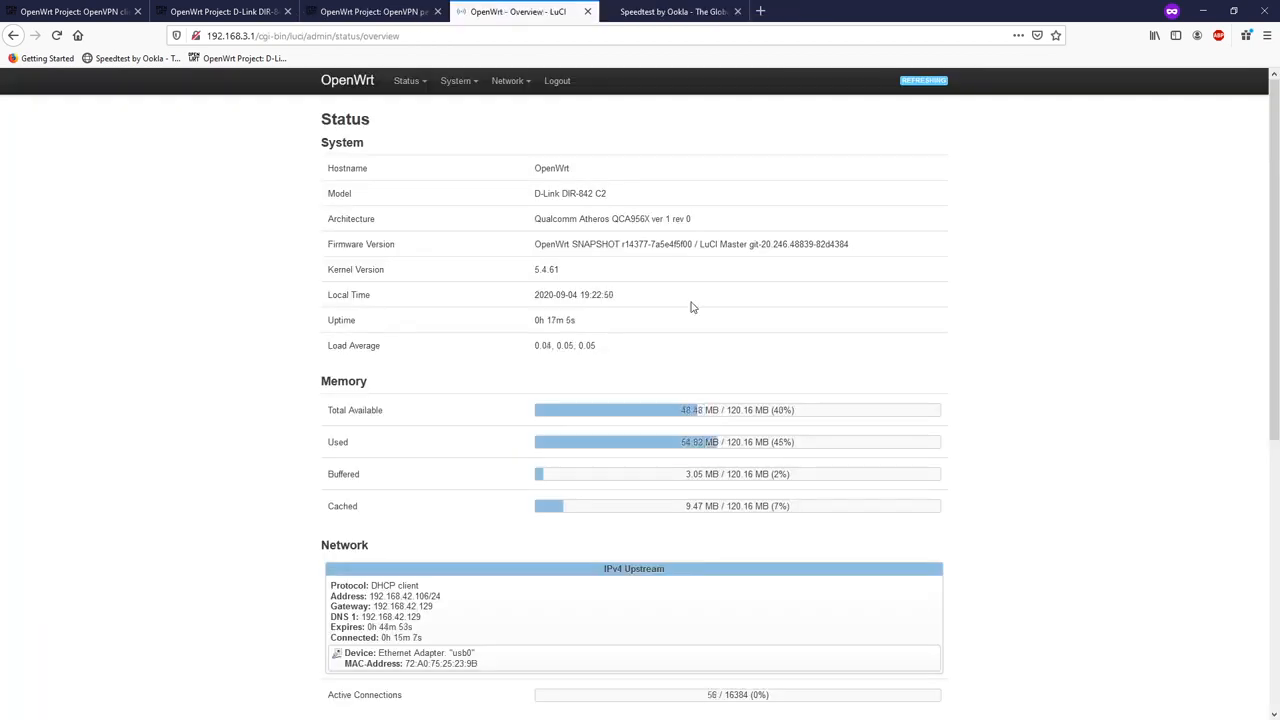
{"action": "left_click", "coordinate": [672, 11]}
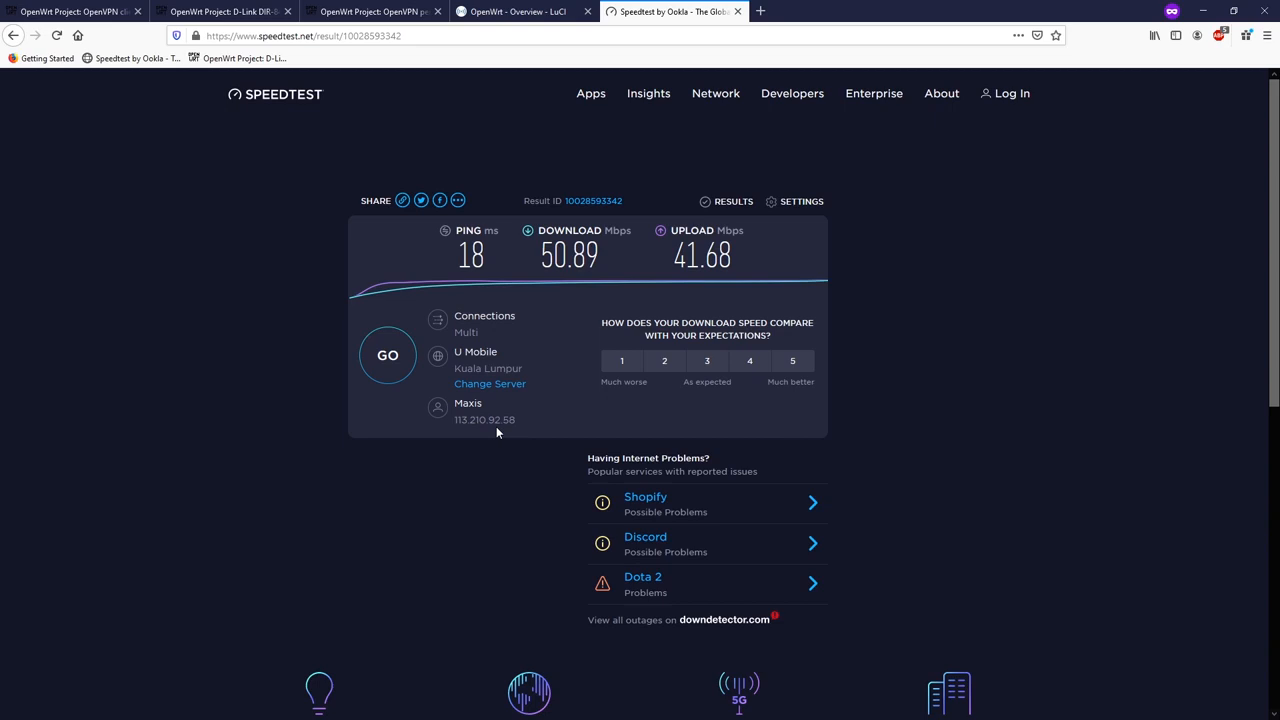
{"action": "left_click", "coordinate": [516, 11]}
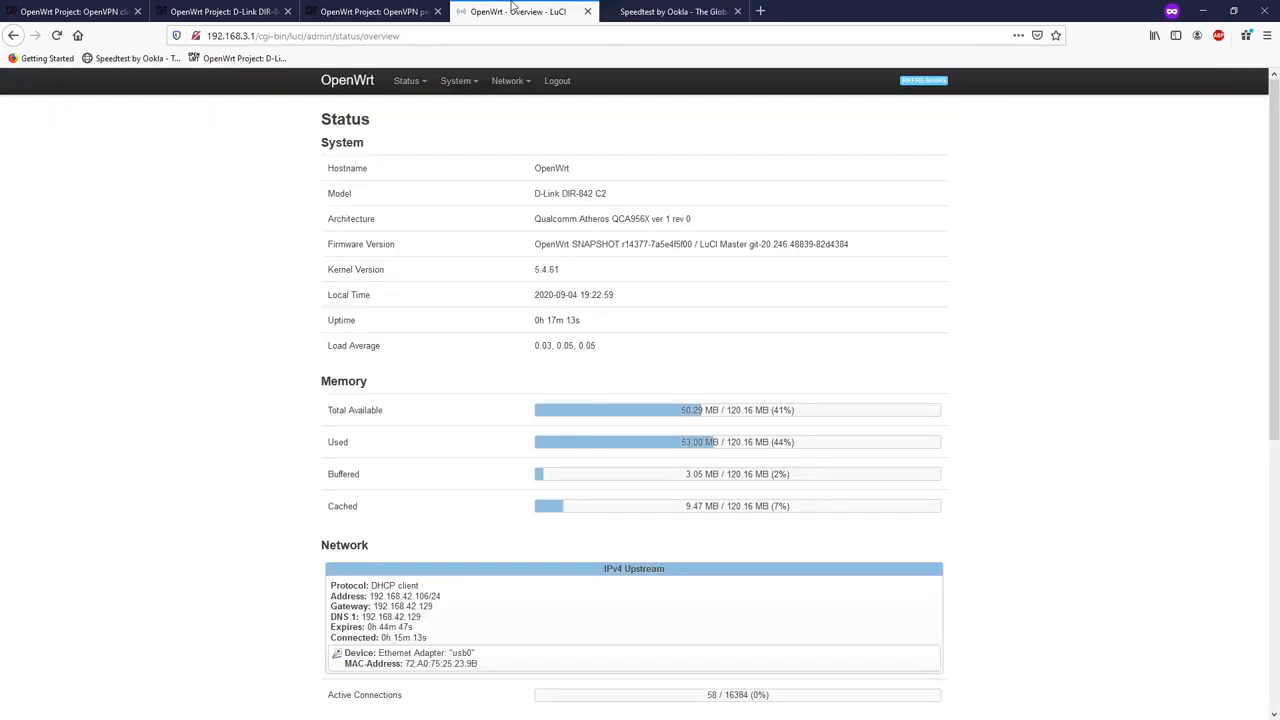
- Update the package lists on the router's Software page
{"action": "mouse_move", "coordinate": [455, 82]}
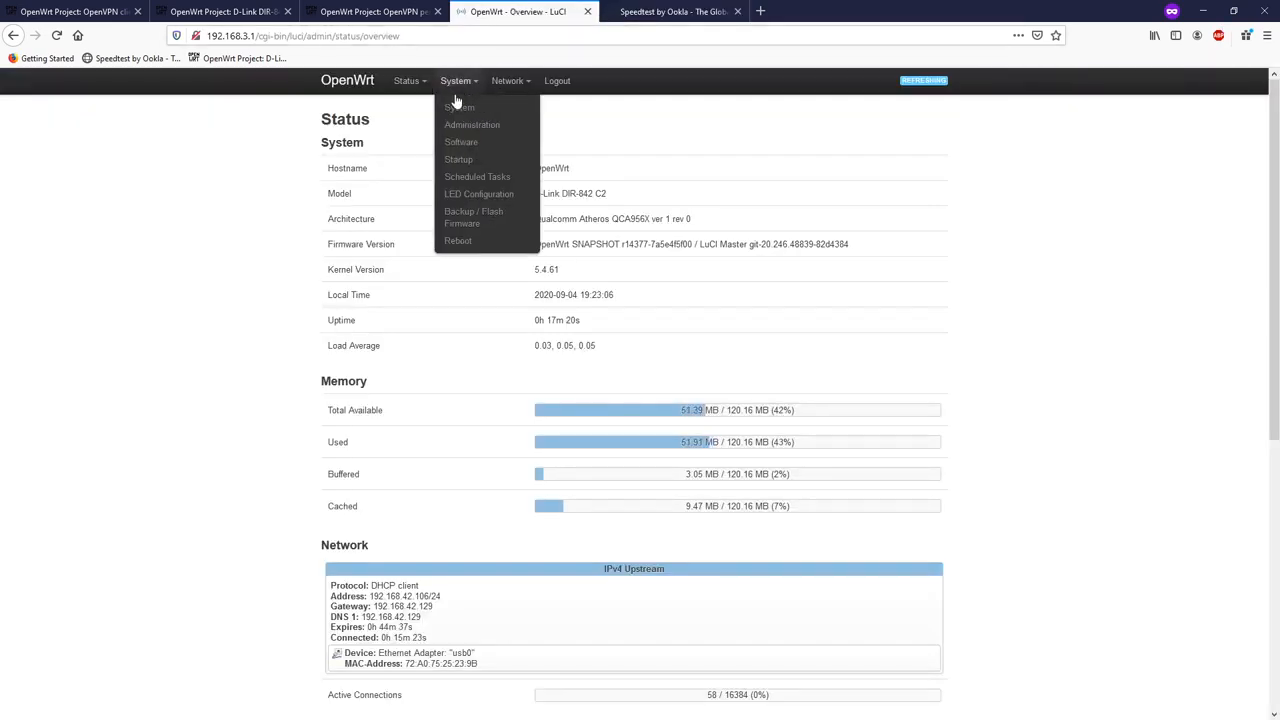
{"action": "left_click", "coordinate": [463, 143]}
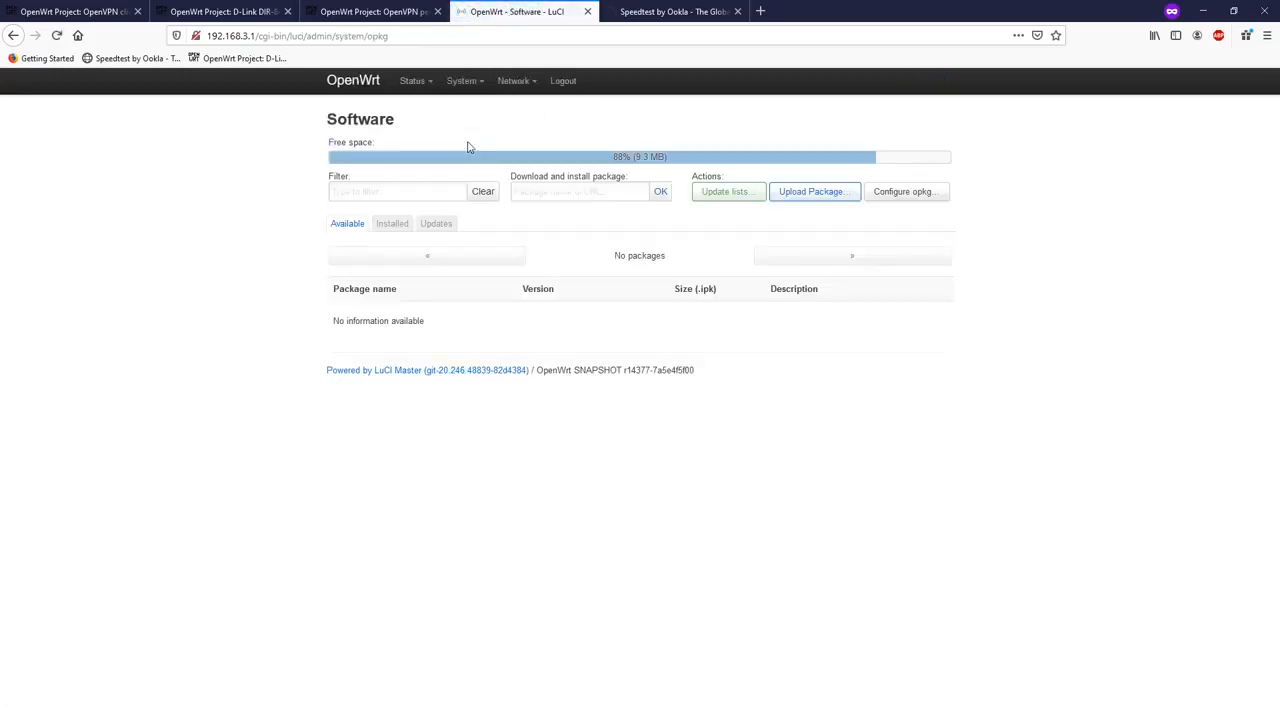
{"action": "left_click", "coordinate": [729, 197]}
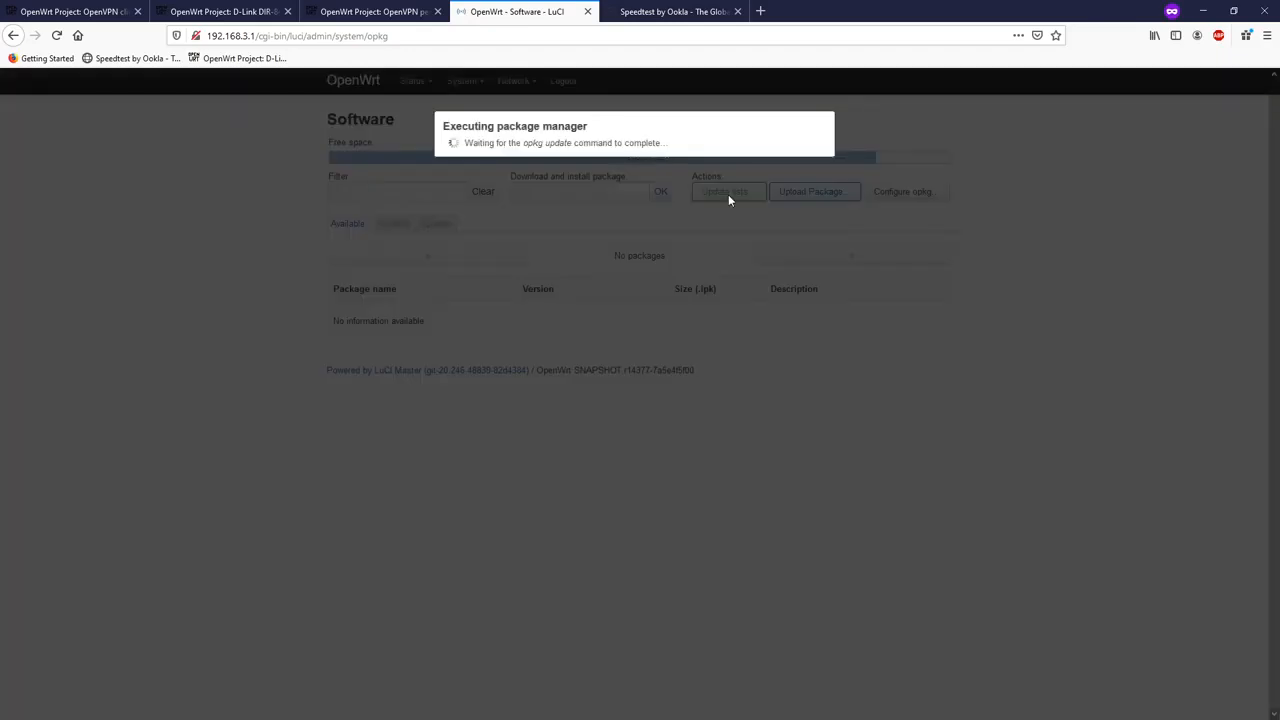
- Copy the package name openvpn-openssl from the OpenWrt guide for the OpenVPN client
{"action": "left_click", "coordinate": [56, 11]}
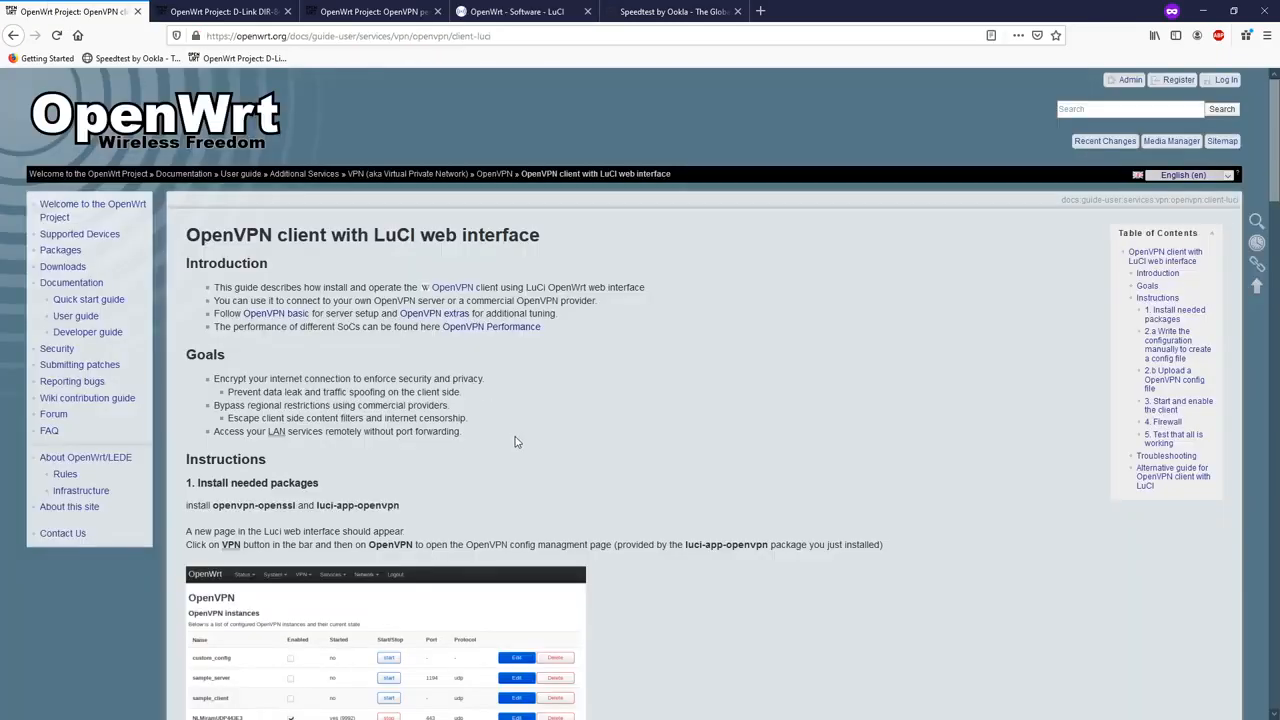
{"action": "scroll", "coordinate": [515, 442], "scroll_direction": "down", "scroll_amount": 3}
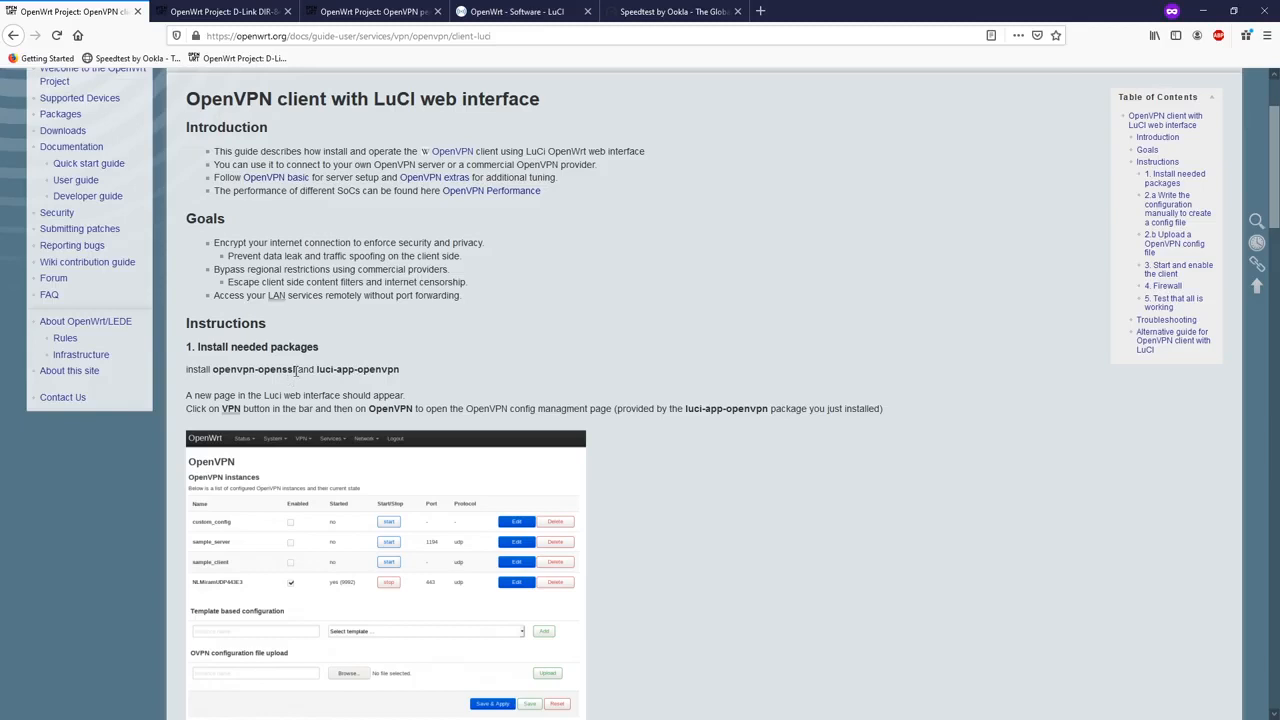
{"action": "left_click_drag", "start_coordinate": [296, 369], "coordinate": [213, 370]}
{"action": "key", "text": "ctrl+c"}
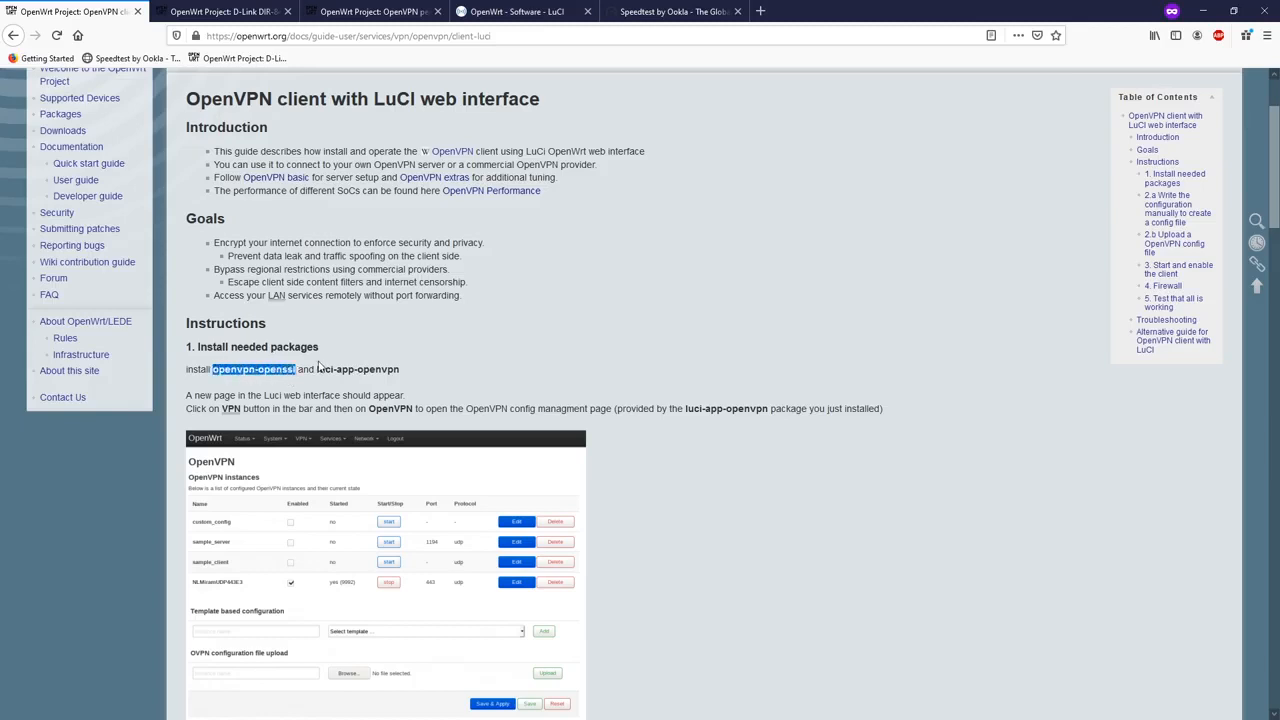
- Filter the router's available packages for openvpn-openssl and install that package
{"action": "left_click", "coordinate": [532, 11]}
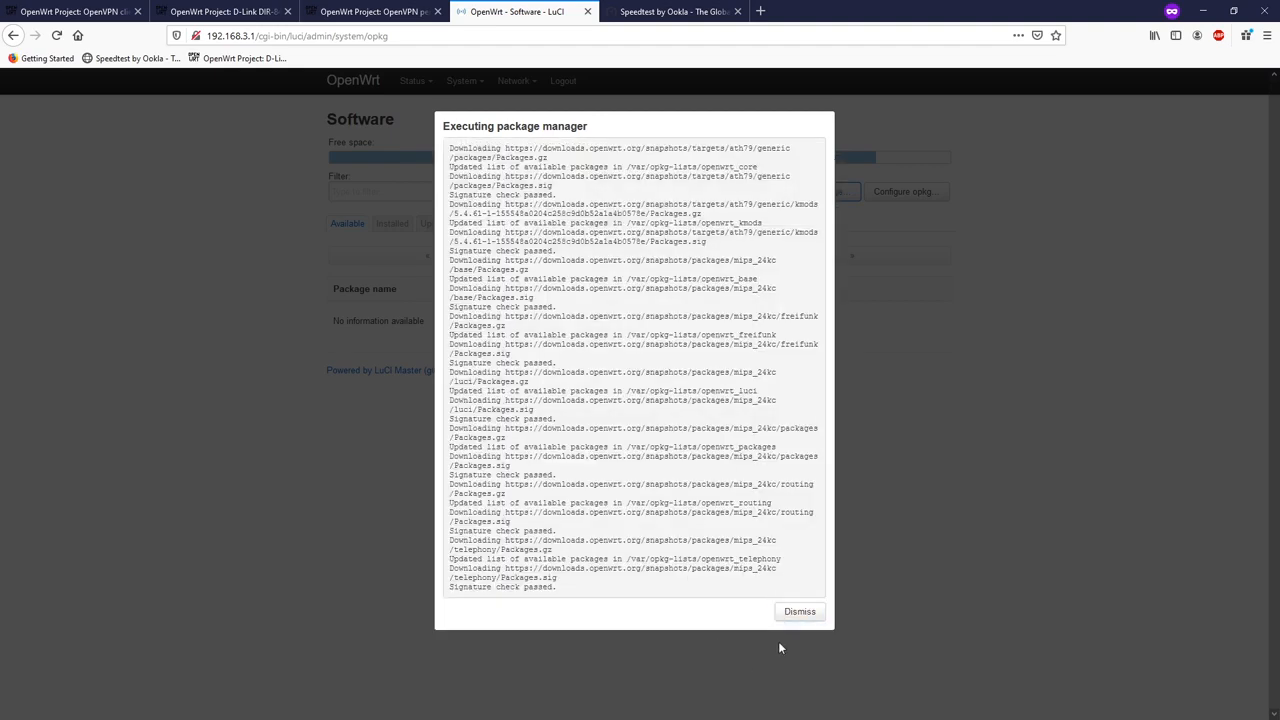
{"action": "left_click", "coordinate": [797, 614]}
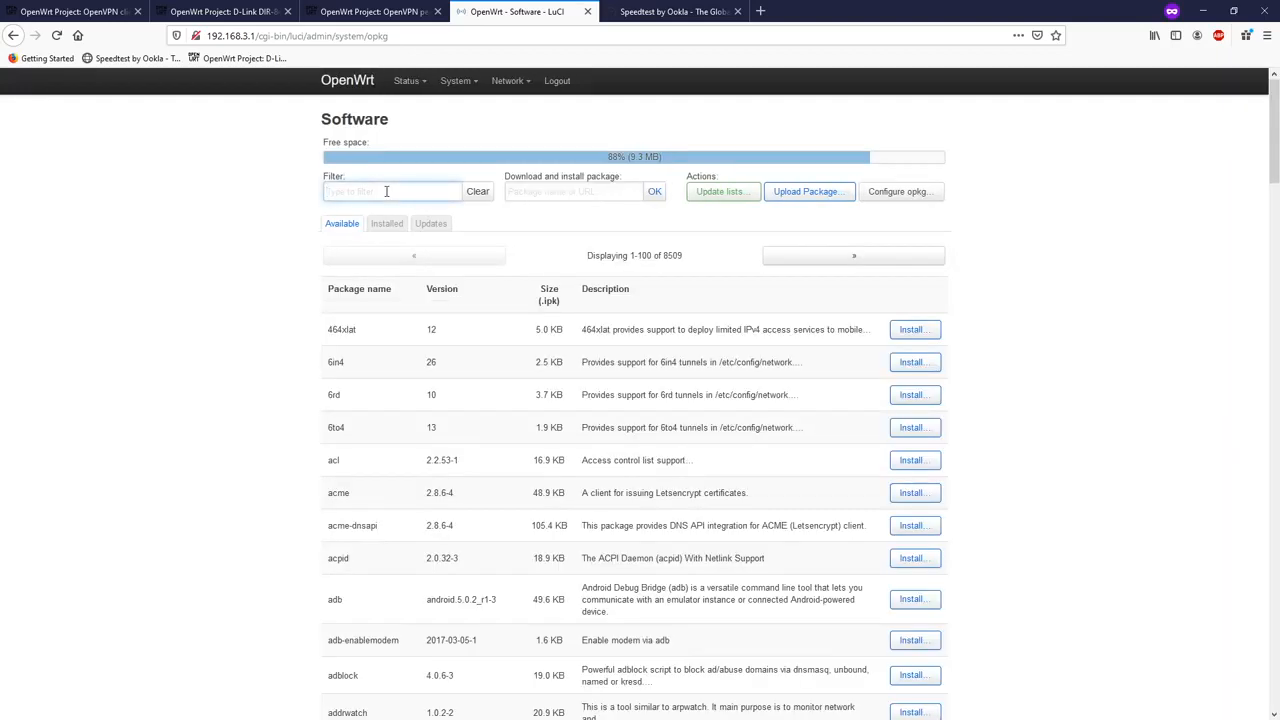
{"action": "key", "text": "ctrl+v"}
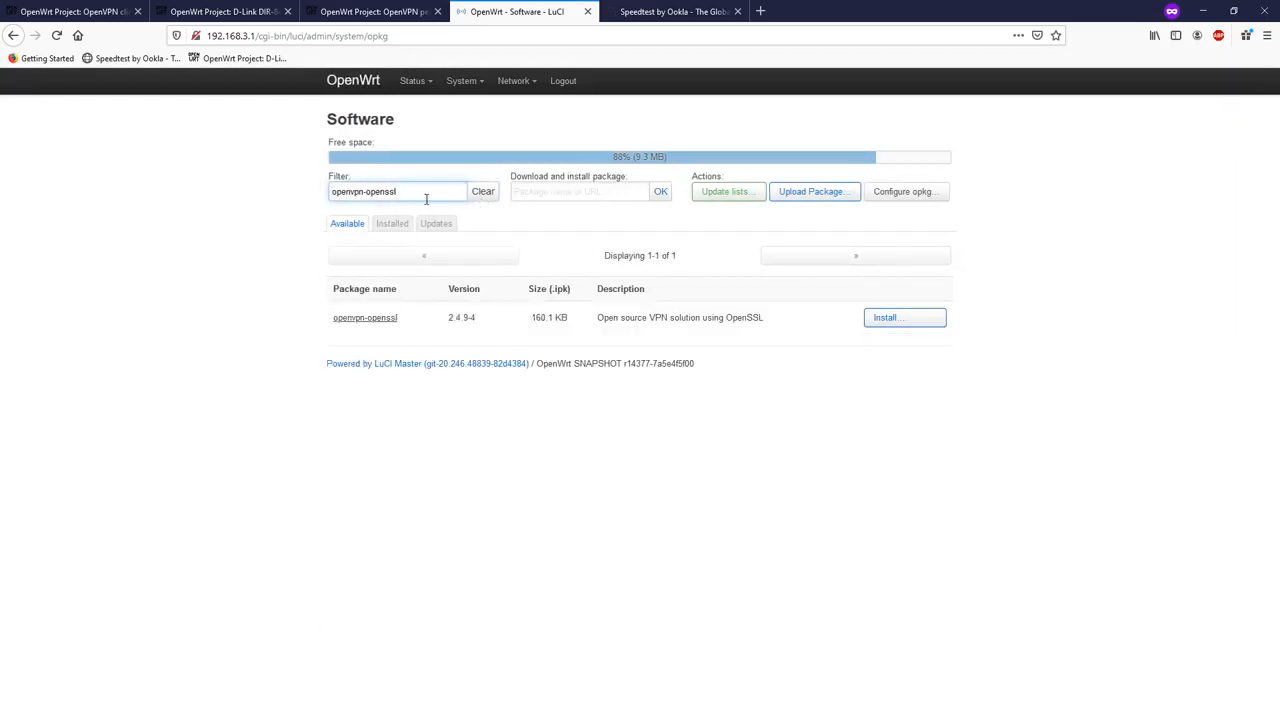
{"action": "left_click", "coordinate": [889, 319]}
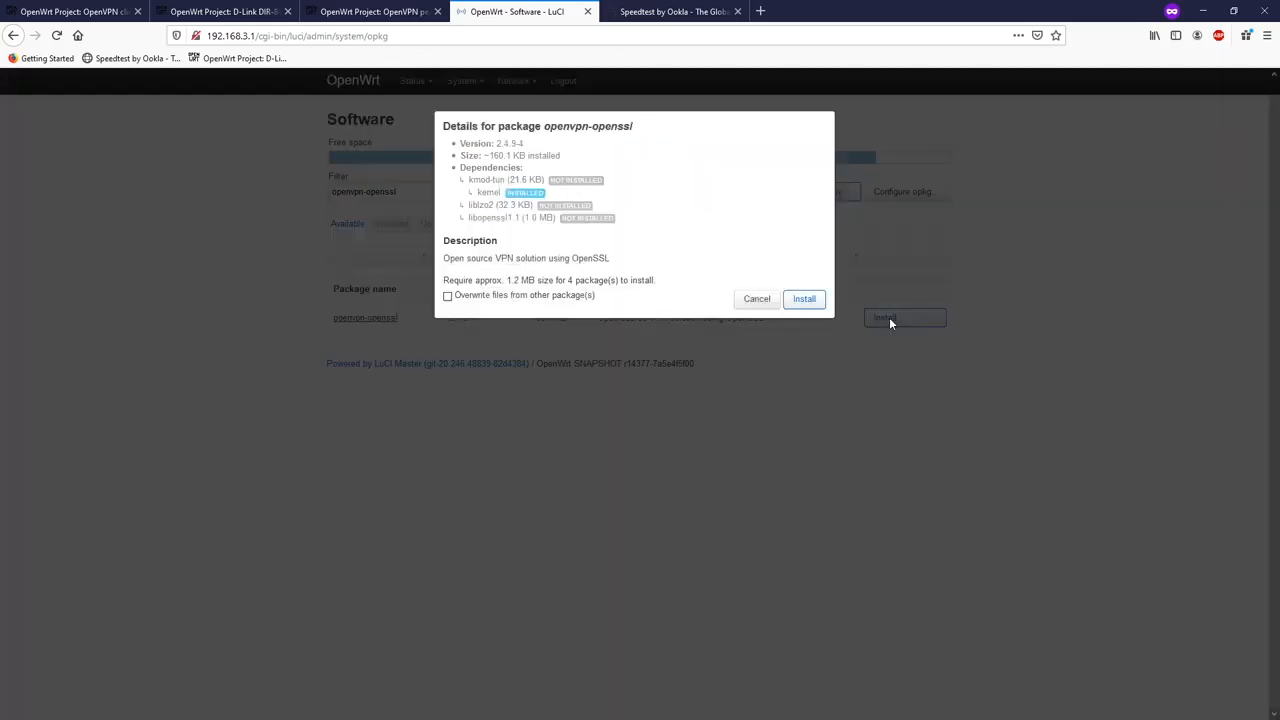
{"action": "left_click", "coordinate": [804, 299]}
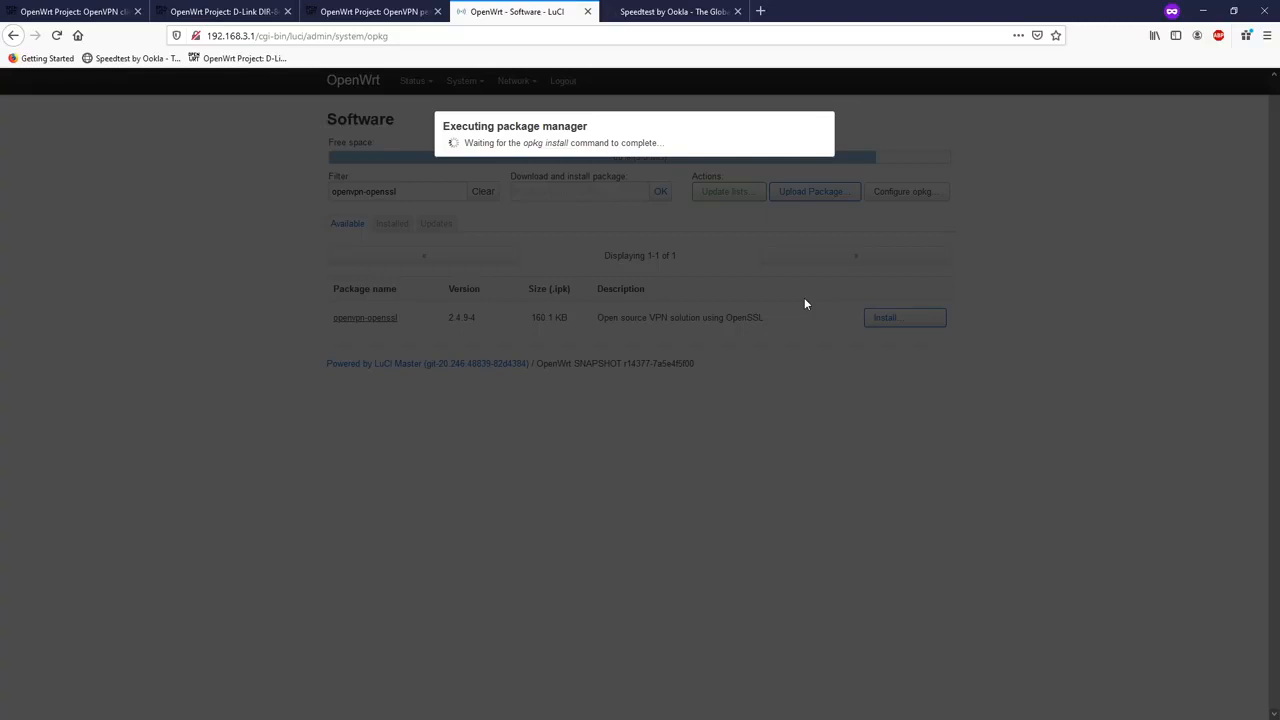
- Copy the package name luci-app-openvpn from the OpenVPN client guide
{"action": "left_click", "coordinate": [47, 10]}
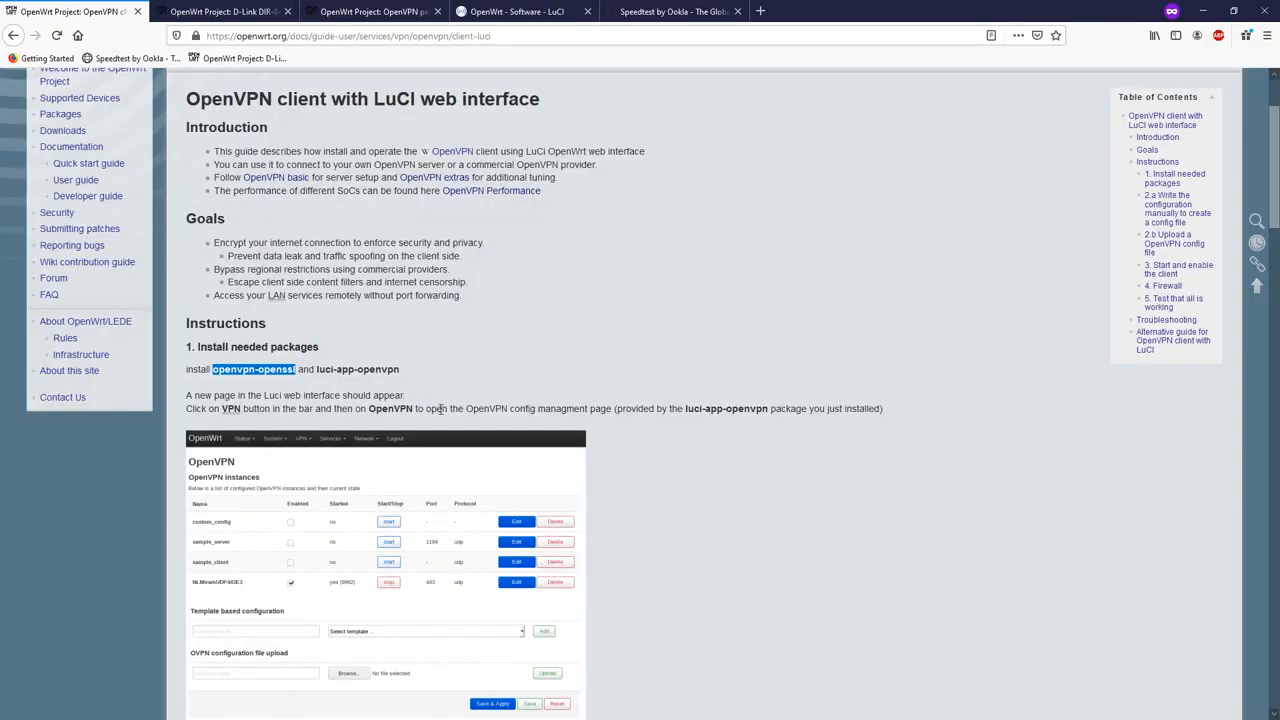
{"action": "left_click_drag", "start_coordinate": [402, 370], "coordinate": [316, 370]}
{"action": "key", "text": "ctrl+c"}
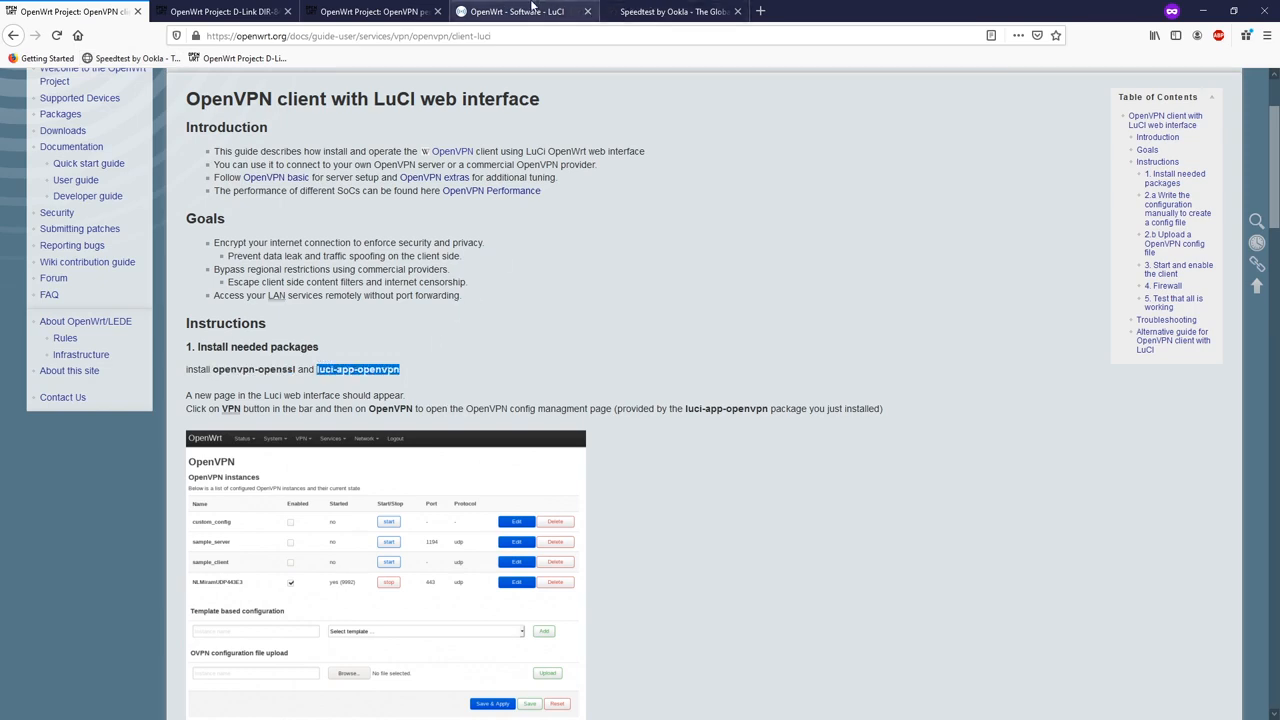
- Filter the router's available packages for luci-app-openvpn and install that package
{"action": "left_click", "coordinate": [532, 10]}
{"action": "left_click", "coordinate": [812, 319]}
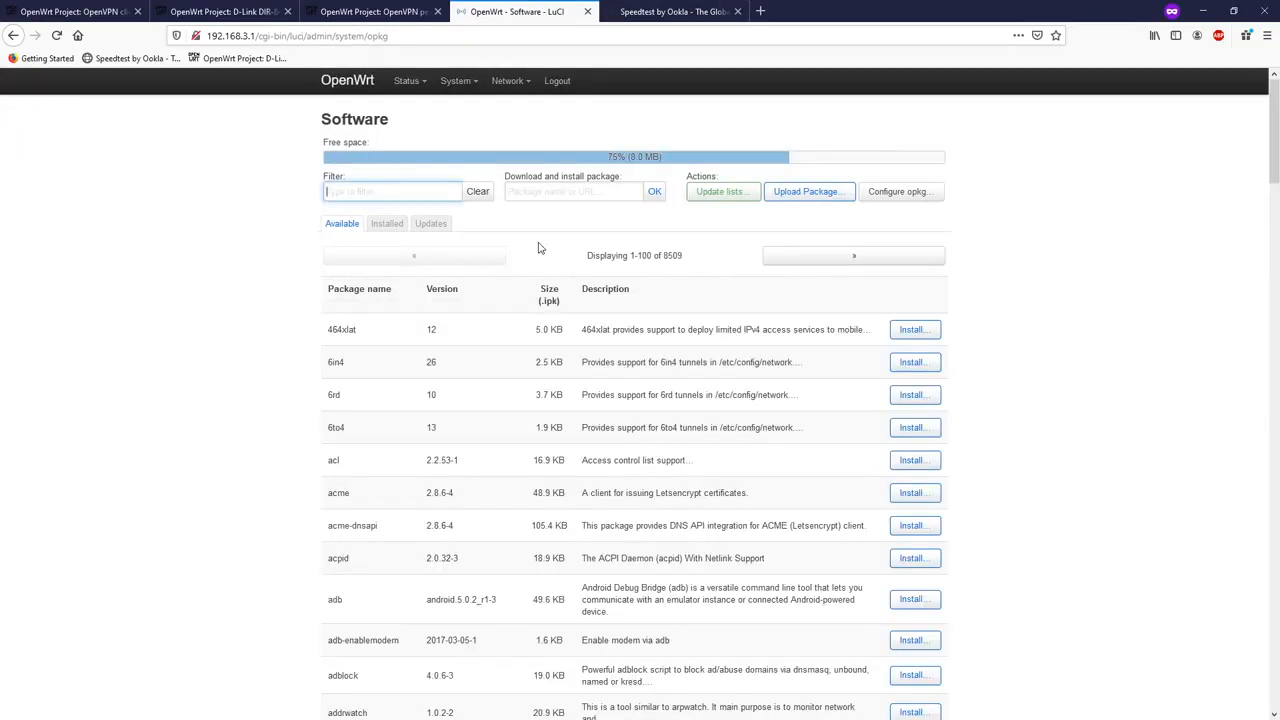
{"action": "key", "text": "ctrl+v"}
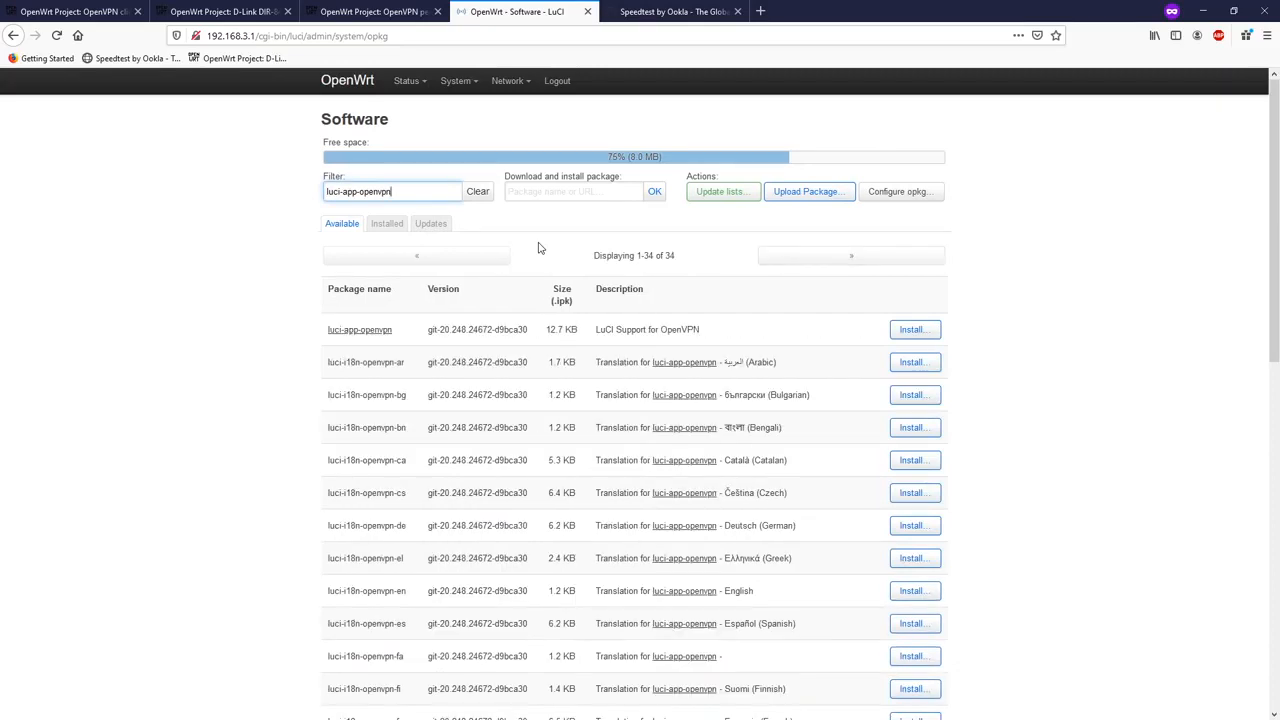
{"action": "left_click", "coordinate": [918, 336]}
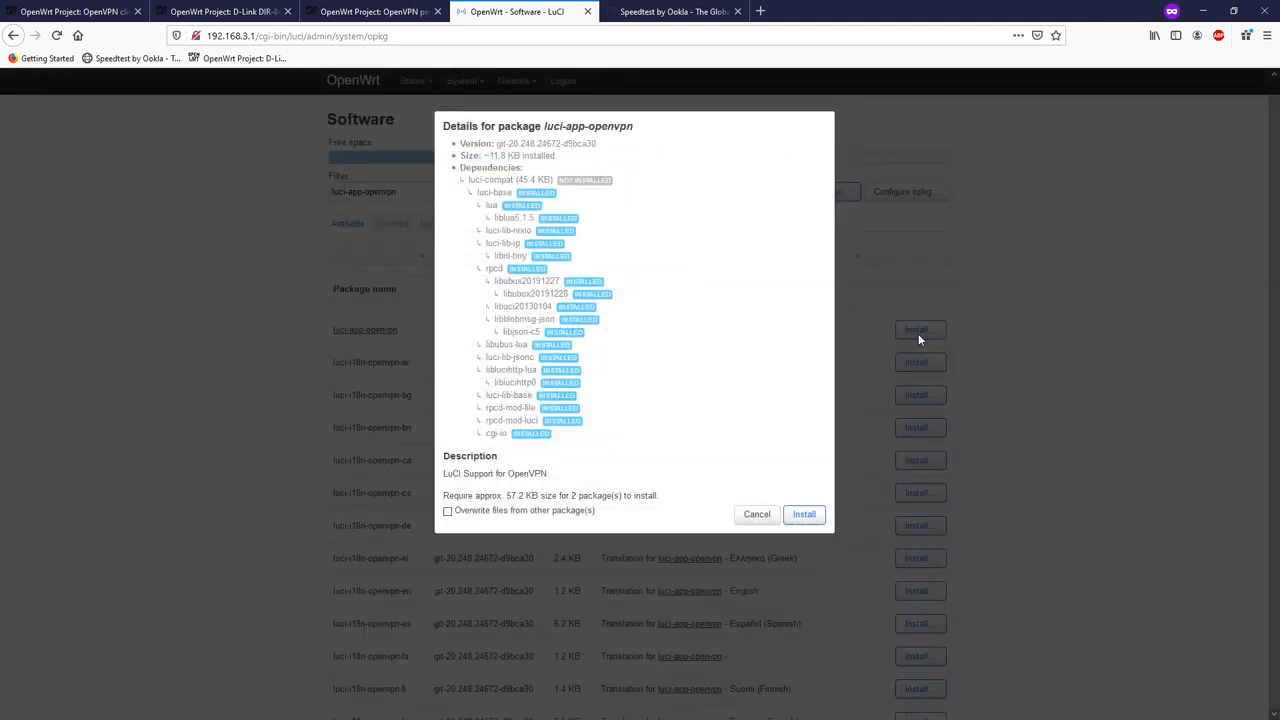
{"action": "left_click", "coordinate": [817, 515]}
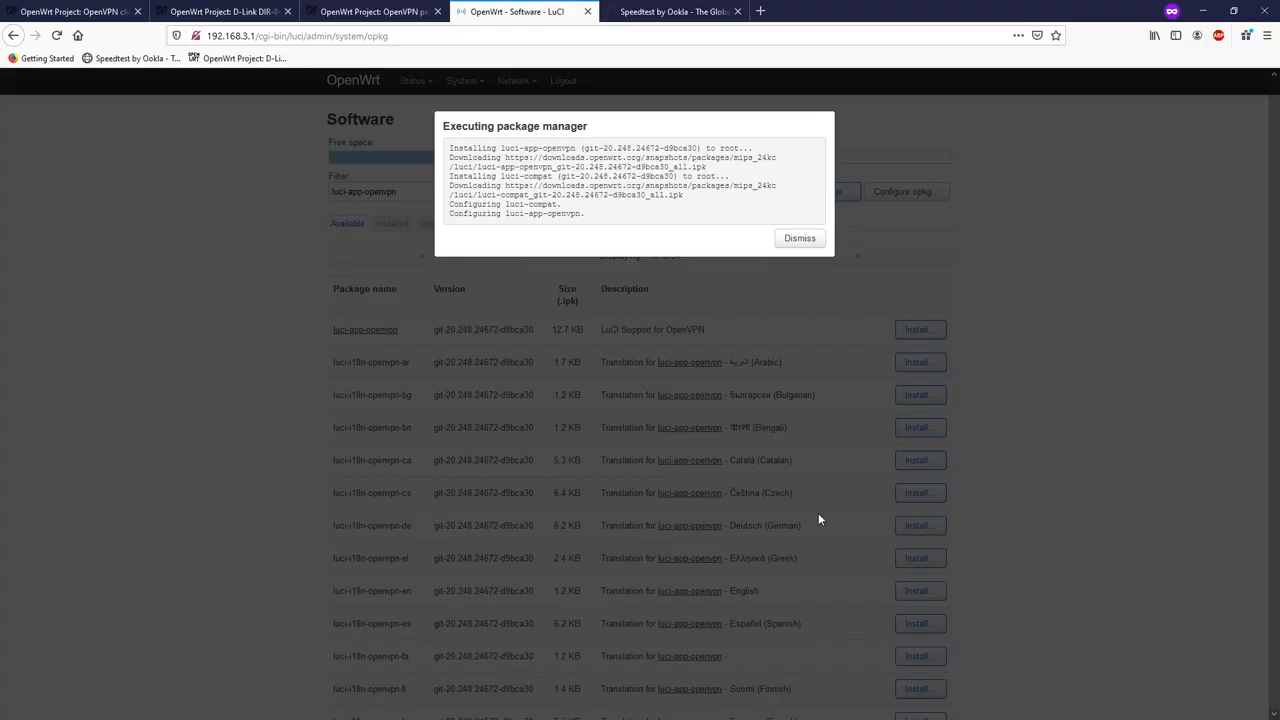
{"action": "left_click", "coordinate": [800, 238]}
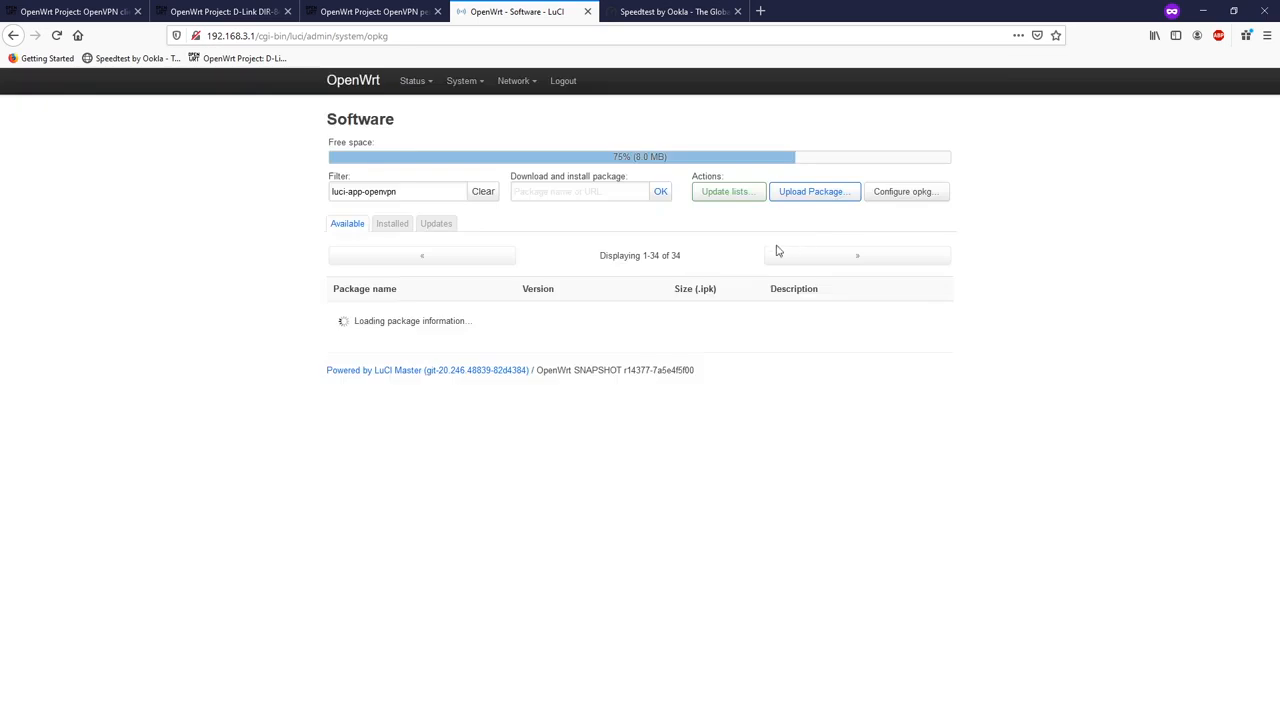
- Log out of the router and back in as root with the saved password, and open the OpenVPN instances page
{"action": "left_click", "coordinate": [563, 88]}
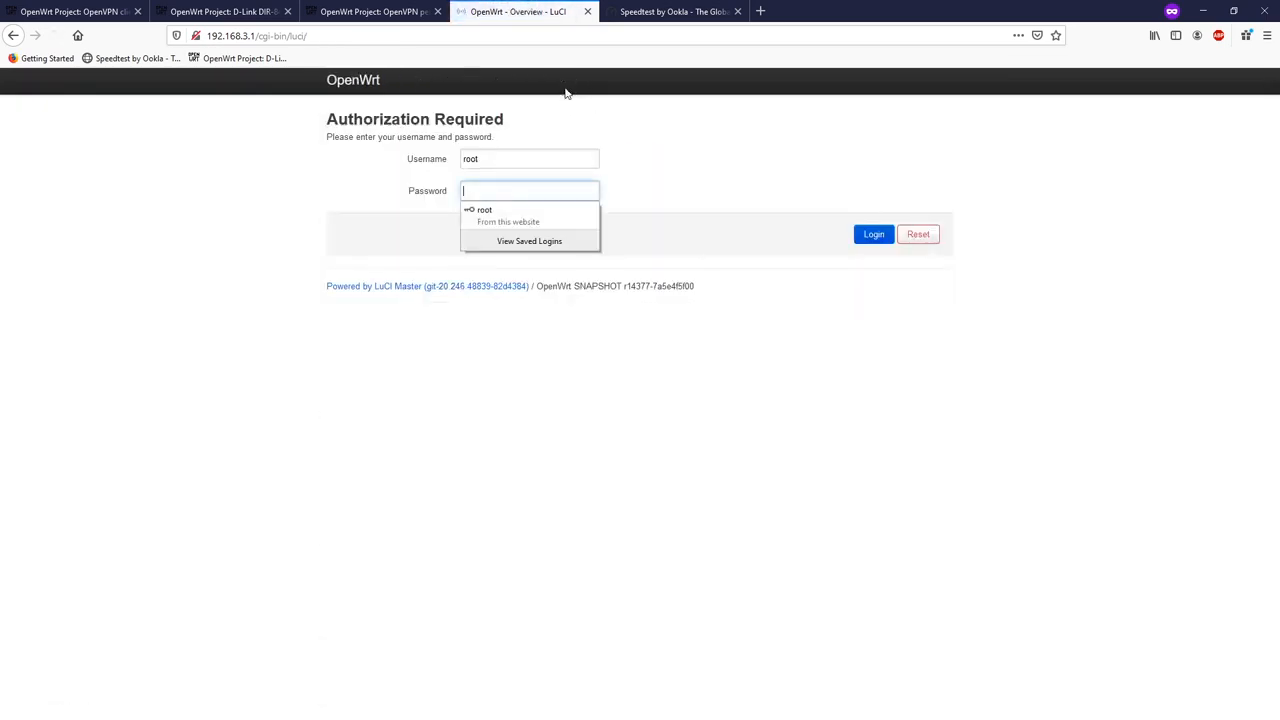
{"action": "left_click", "coordinate": [692, 170]}
{"action": "left_click", "coordinate": [535, 189]}
{"action": "left_click", "coordinate": [557, 207]}
{"action": "left_click", "coordinate": [871, 234]}
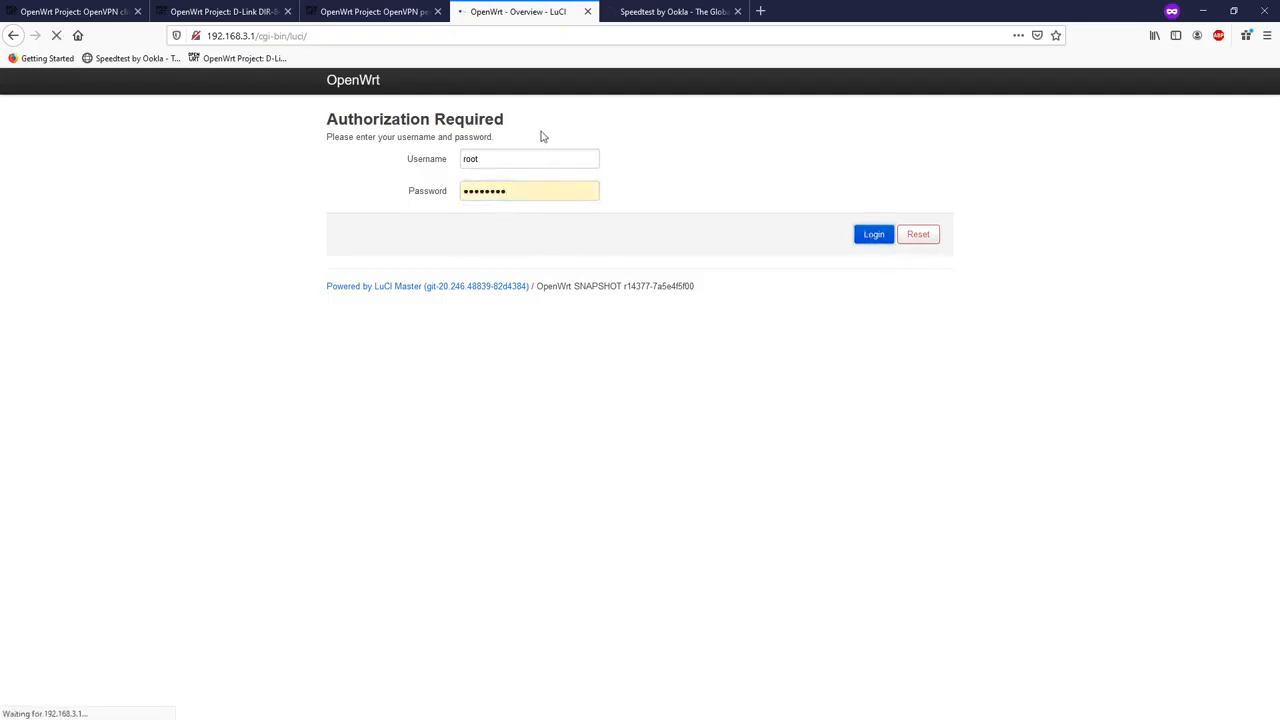
{"action": "mouse_move", "coordinate": [560, 84]}
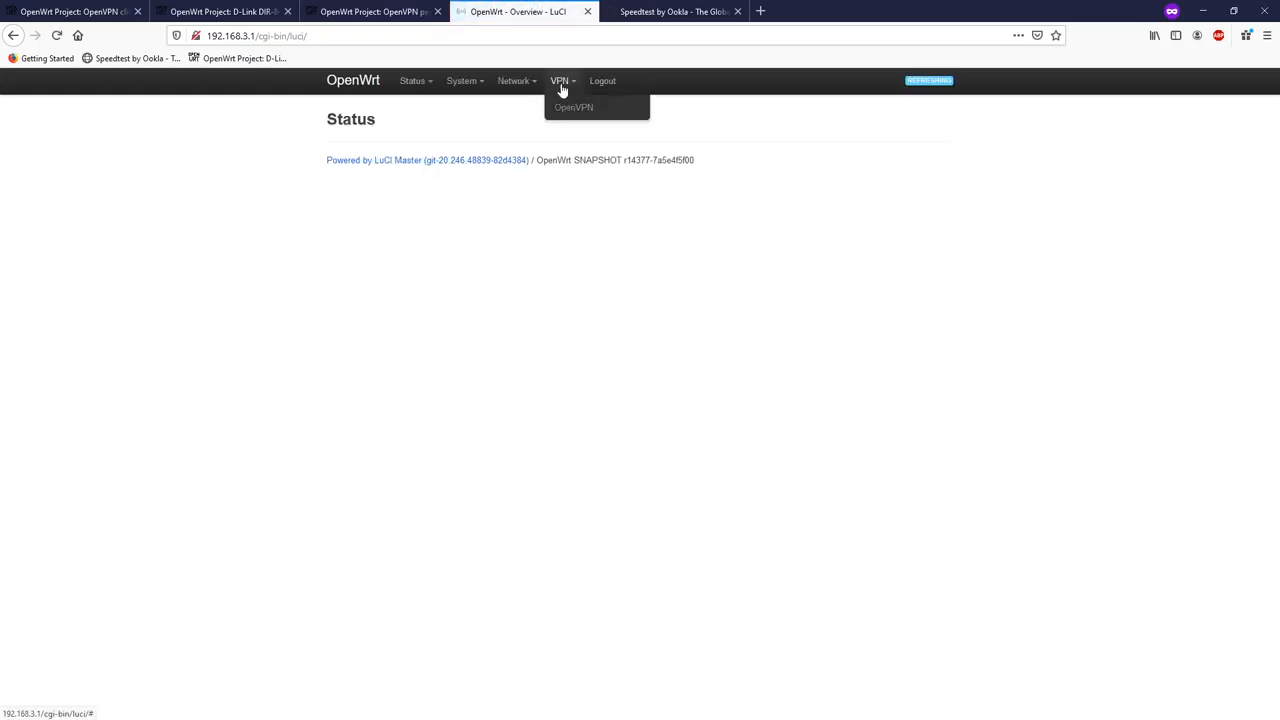
{"action": "left_click", "coordinate": [572, 111]}
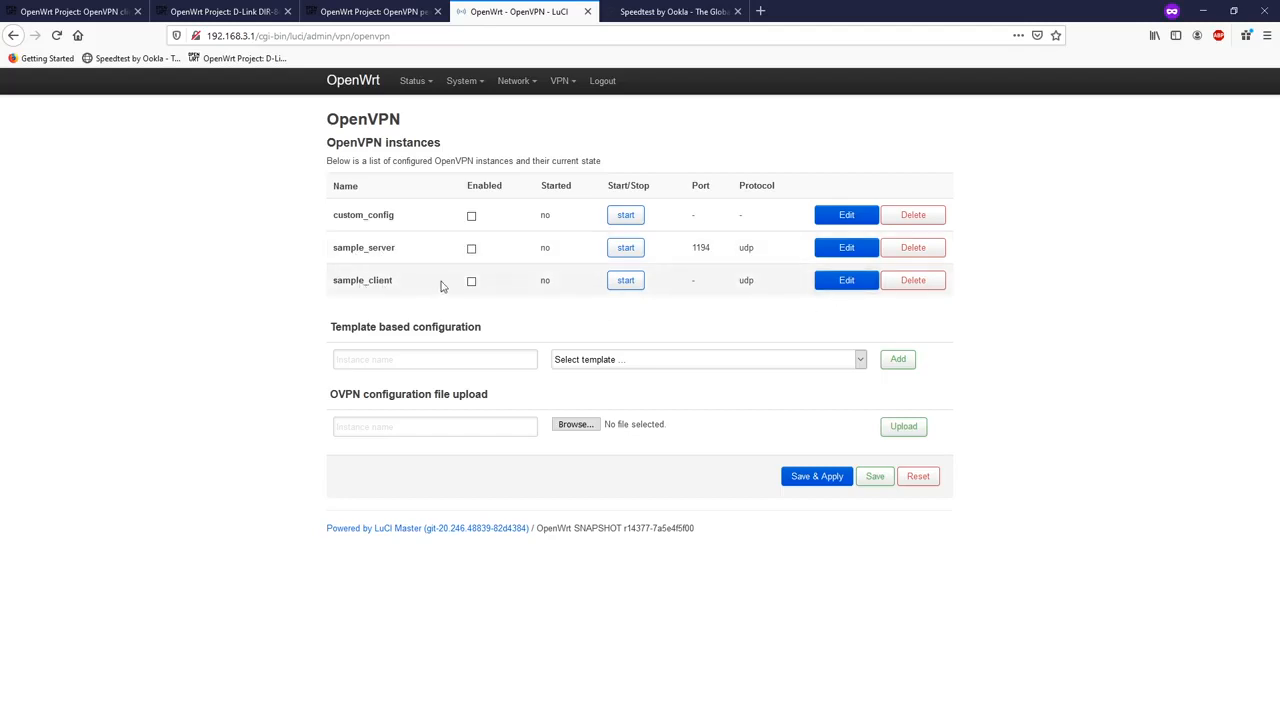
- Review the sample_client instance's remote server, certificate, key, protocol and additional field options, and return to the instances overview
{"action": "left_click", "coordinate": [838, 284]}
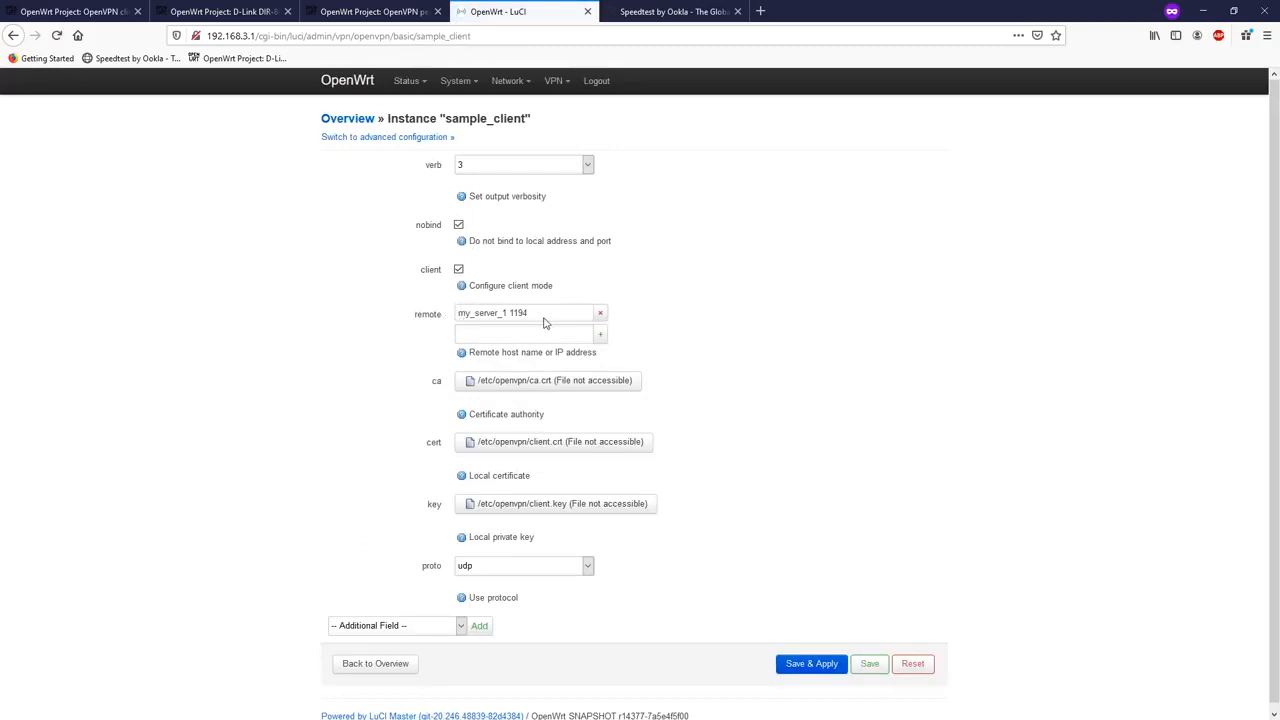
{"action": "left_click_drag", "start_coordinate": [549, 320], "coordinate": [440, 318]}
{"action": "left_click", "coordinate": [543, 323]}
{"action": "left_click_drag", "start_coordinate": [548, 322], "coordinate": [509, 320]}
{"action": "left_click", "coordinate": [428, 392]}
{"action": "scroll", "coordinate": [578, 566], "scroll_direction": "down", "scroll_amount": 1}
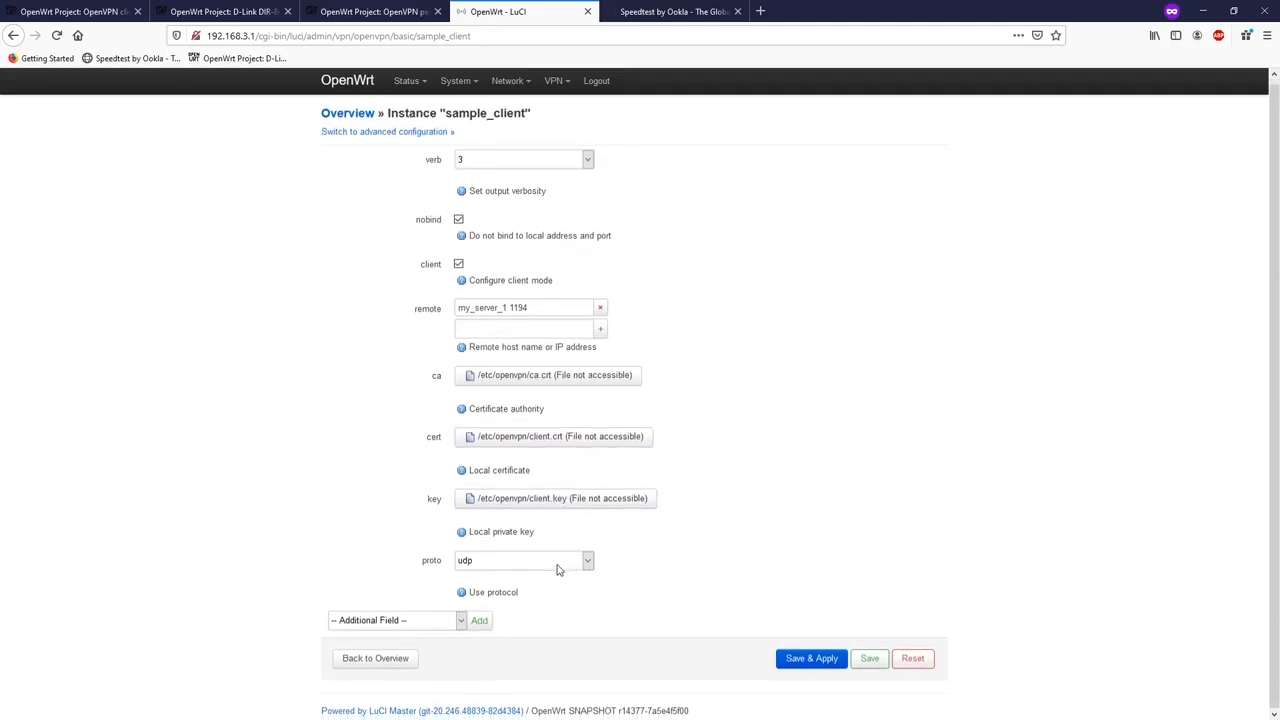
{"action": "left_click", "coordinate": [402, 626]}
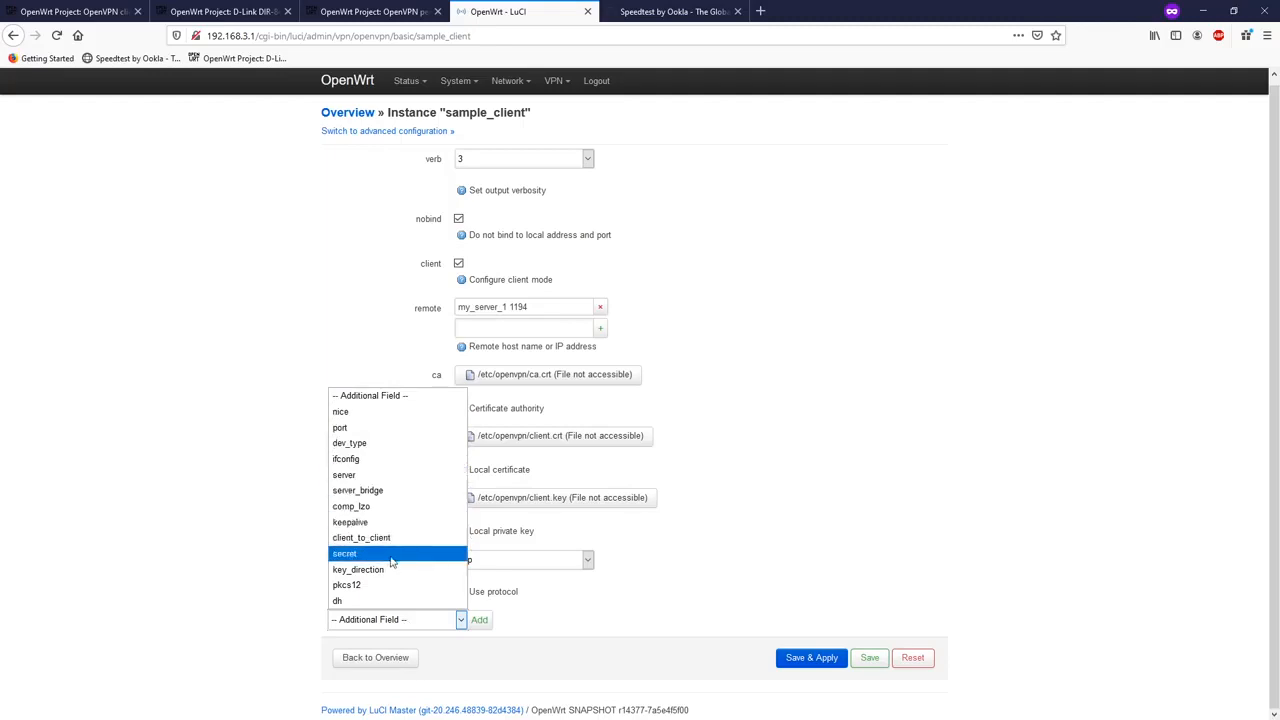
{"action": "left_click", "coordinate": [577, 581]}
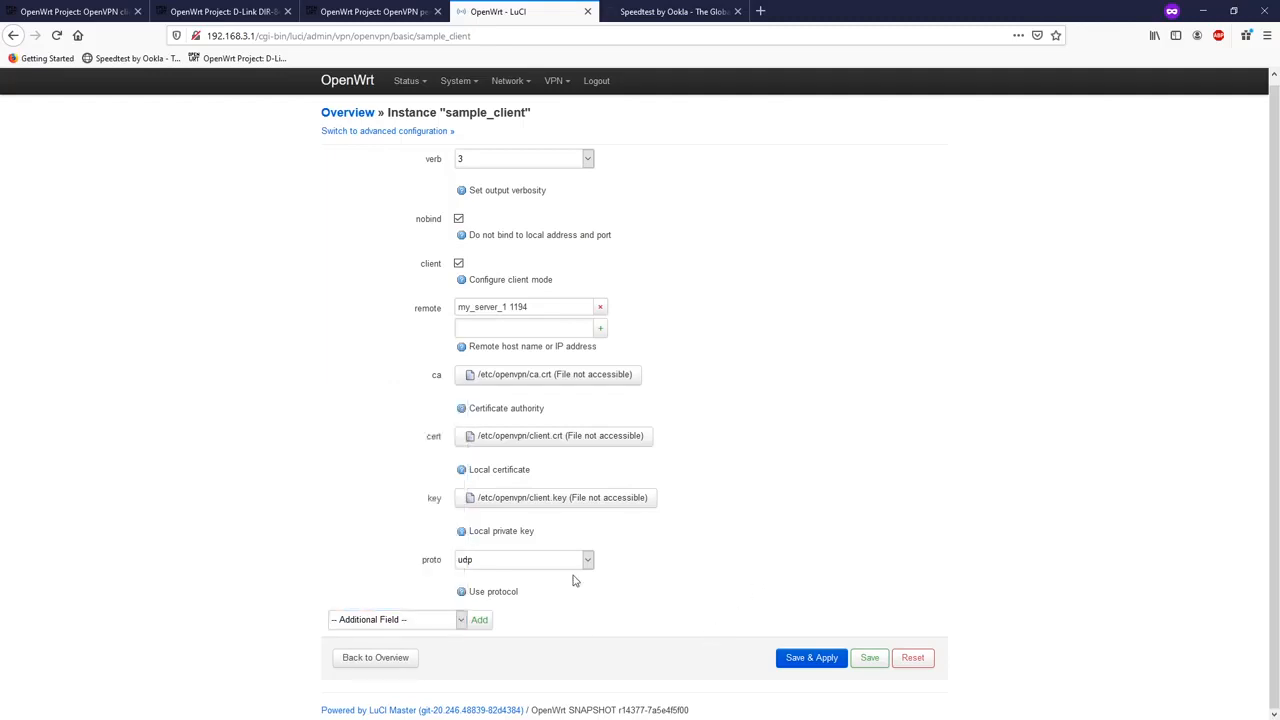
{"action": "left_click", "coordinate": [380, 664]}
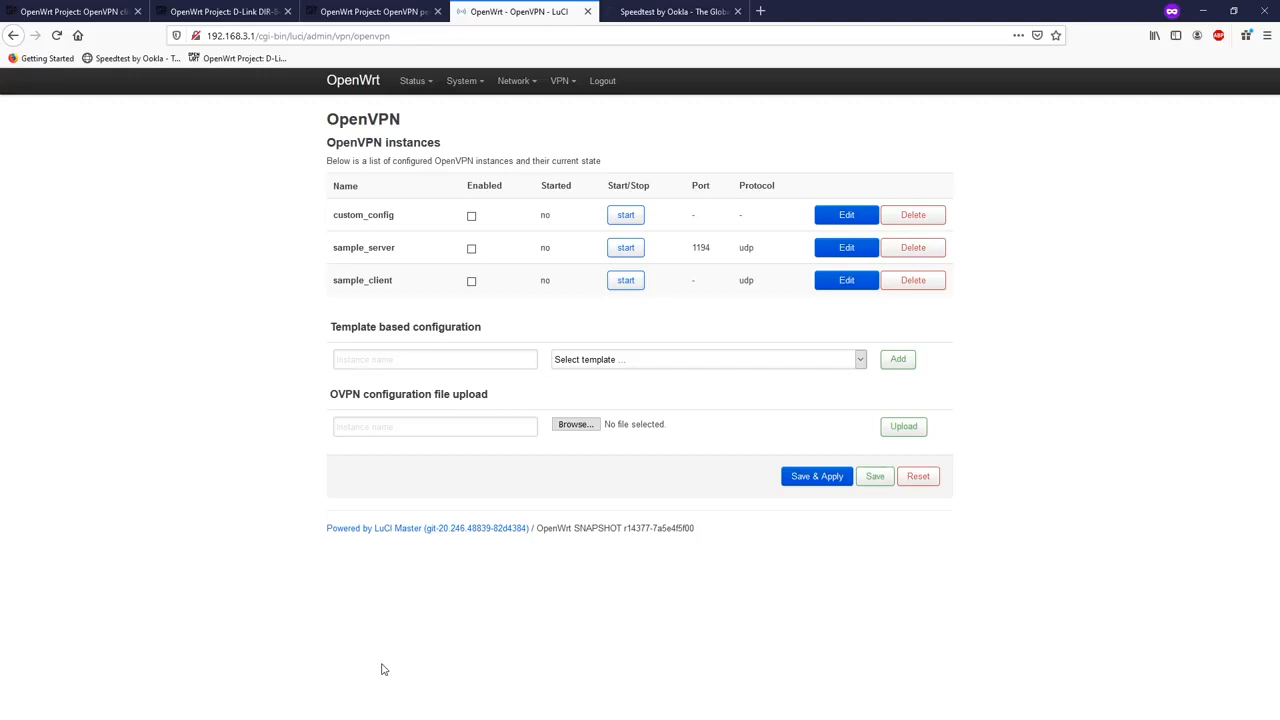
- Upload the configuration file Van_VN_VNPT.ovpn as a new OpenVPN instance named VNPT
{"action": "left_click", "coordinate": [575, 425]}
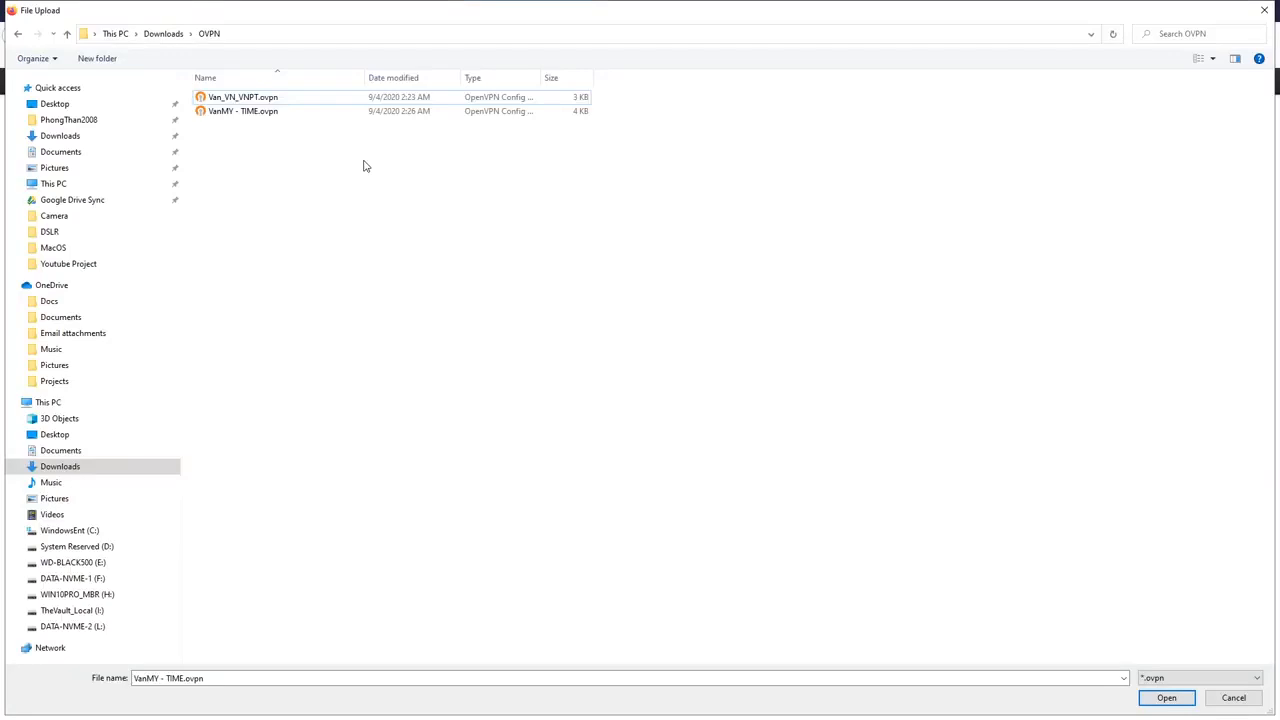
{"action": "double_click", "coordinate": [245, 97]}
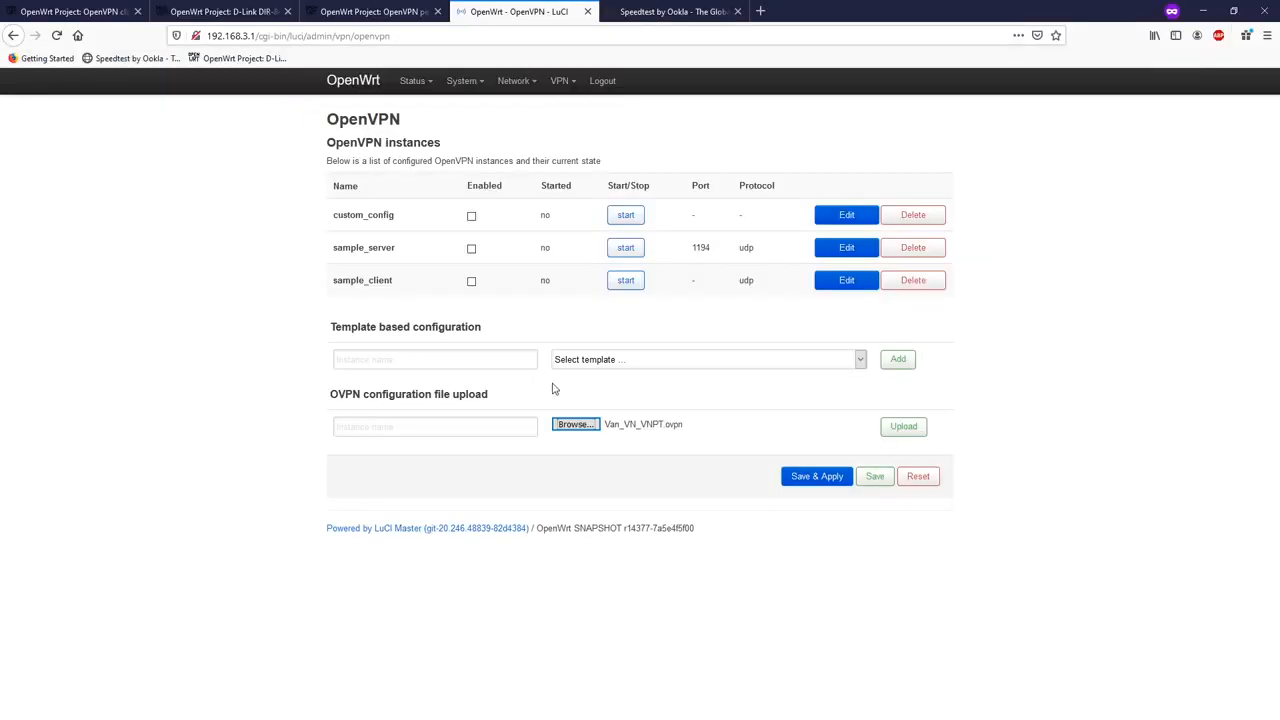
{"action": "left_click", "coordinate": [425, 427]}
{"action": "type", "text": "VNPT"}
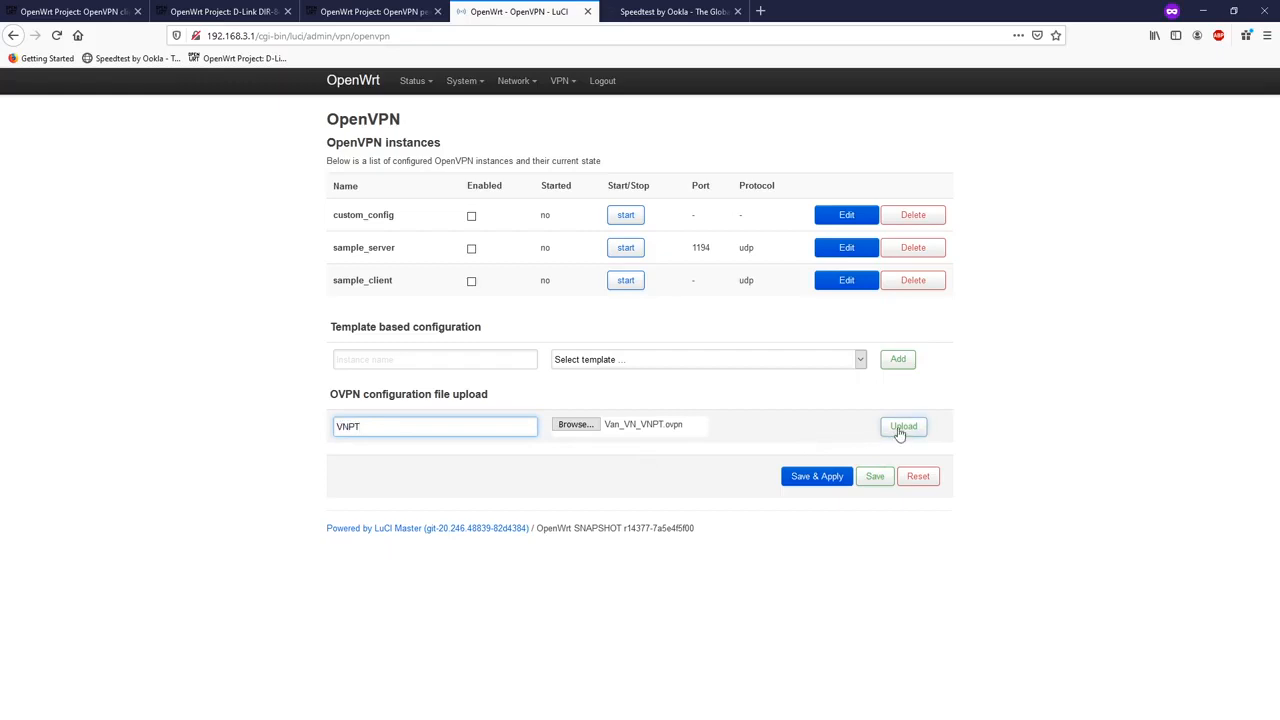
{"action": "left_click", "coordinate": [902, 428]}
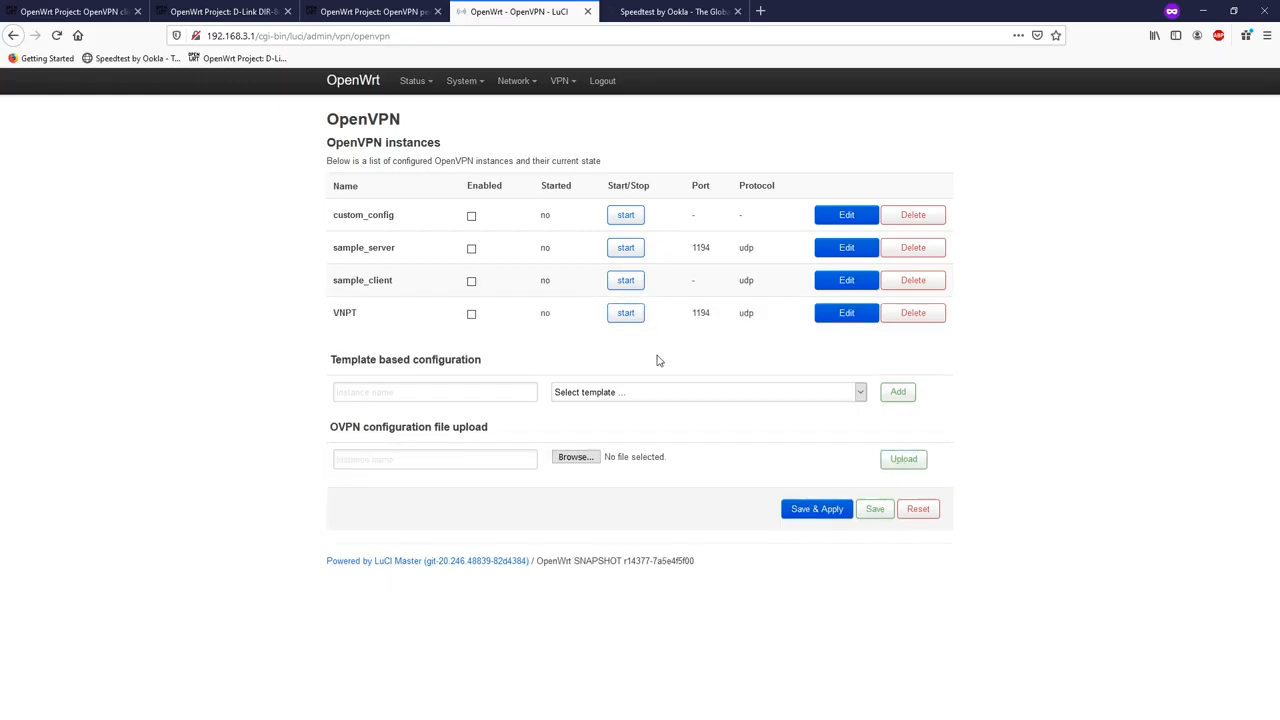
- Start and enable the VNPT OpenVPN instance, then save and apply the configuration
{"action": "left_click", "coordinate": [626, 314]}
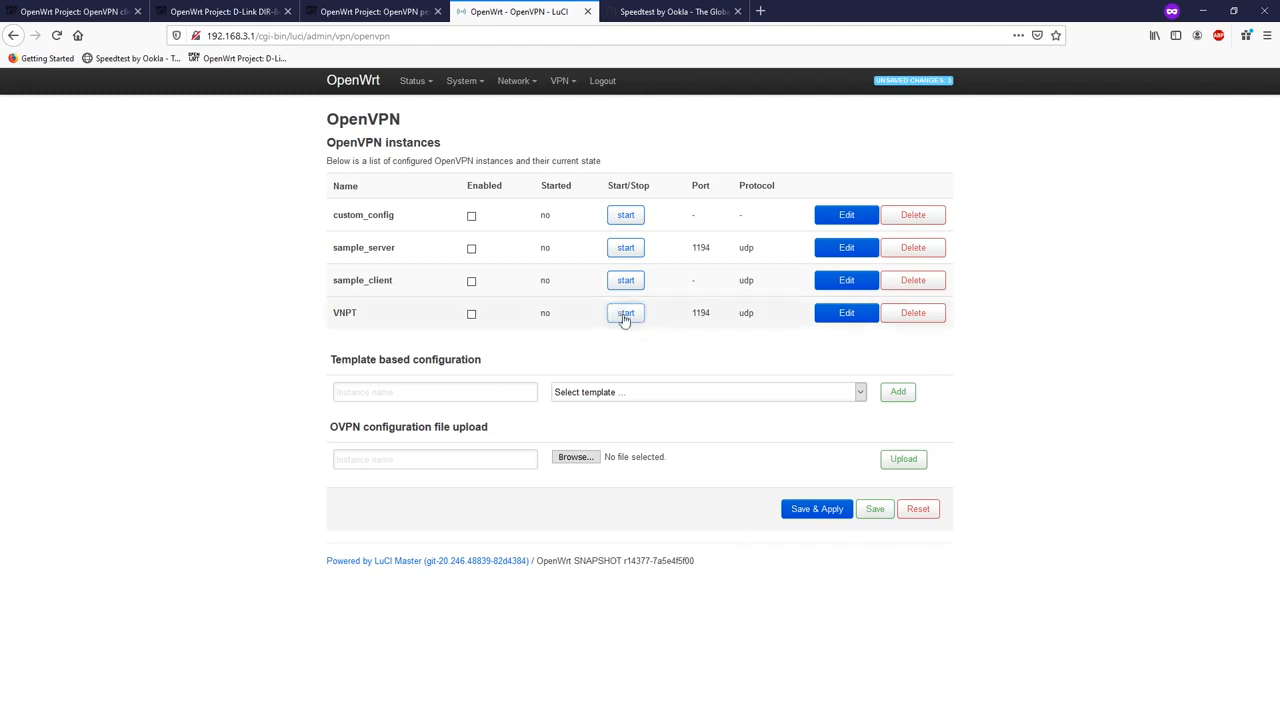
{"action": "left_click", "coordinate": [470, 316]}
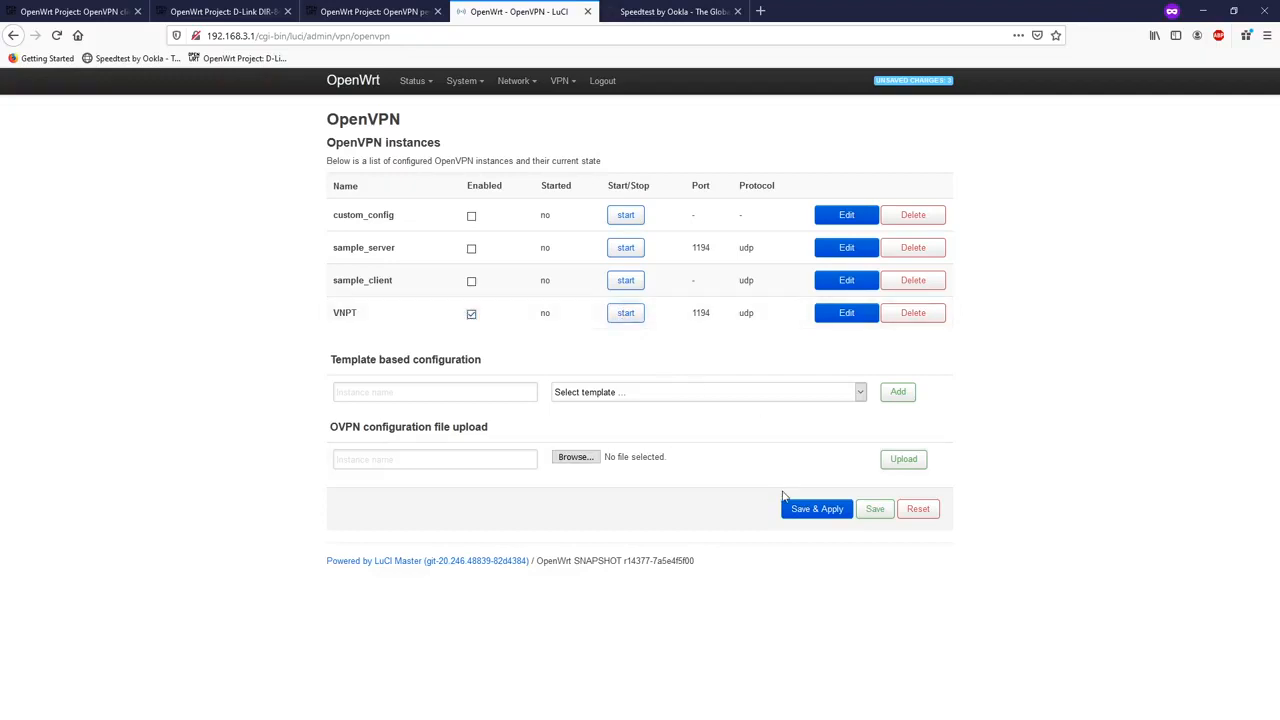
{"action": "left_click", "coordinate": [806, 511]}
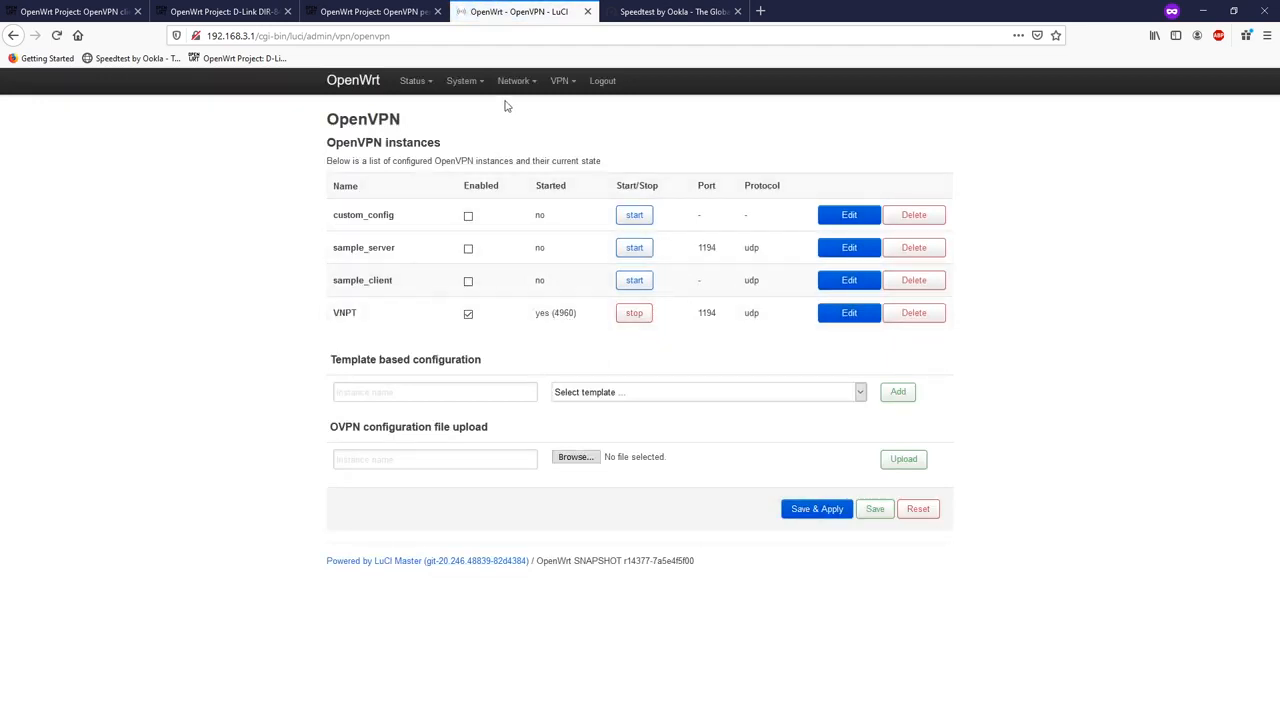
- Create a network interface named tun0 with the Unmanaged protocol on the Ethernet adapter tun0
{"action": "mouse_move", "coordinate": [514, 82]}
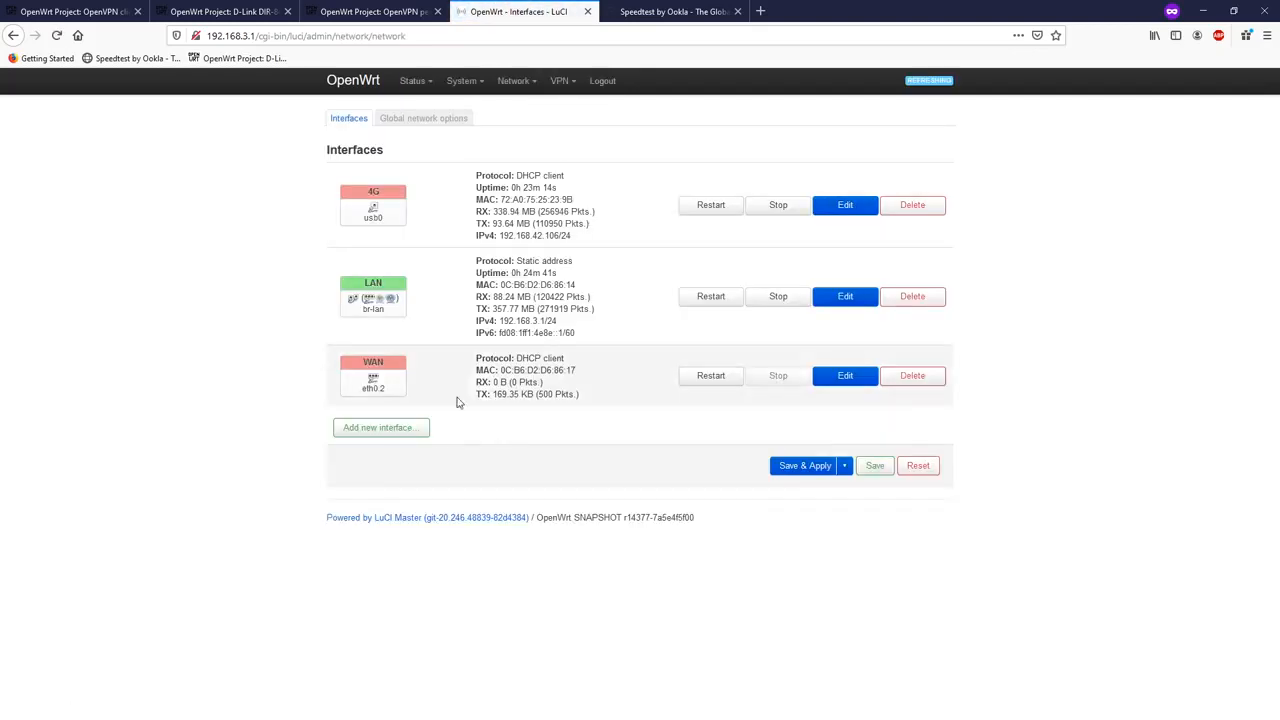
{"action": "left_click", "coordinate": [361, 428]}
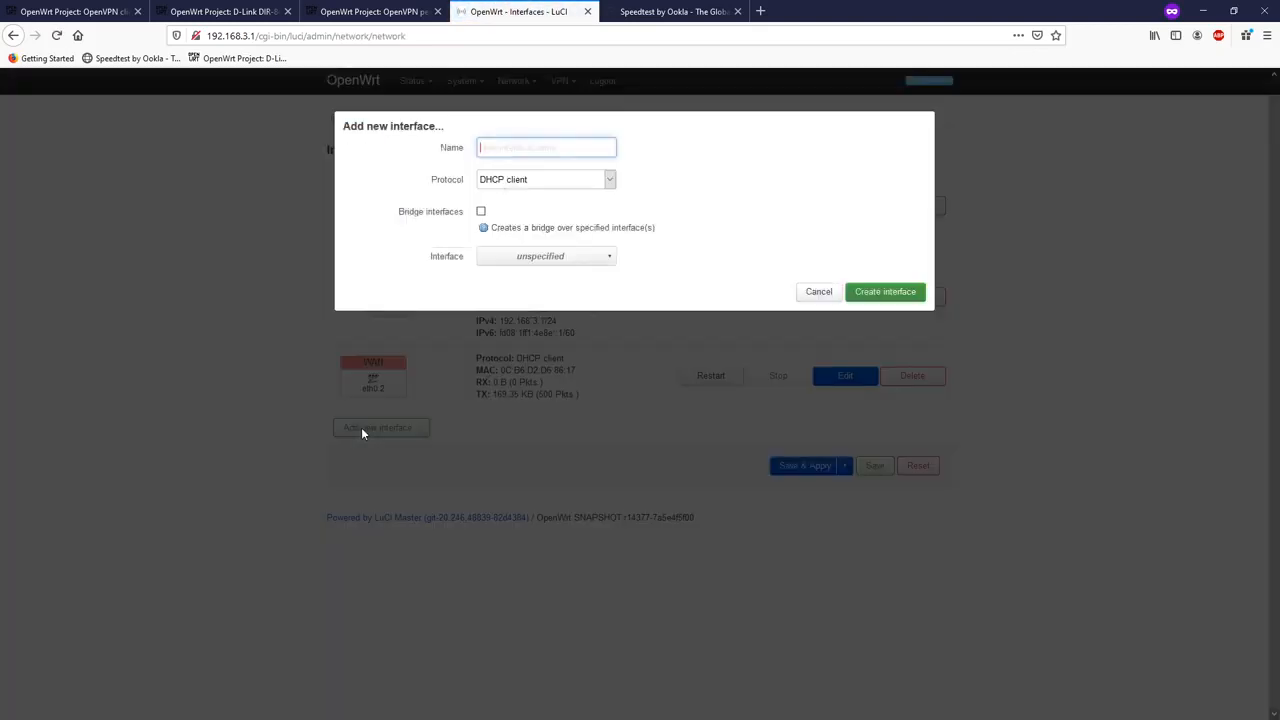
{"action": "type", "text": "t"}
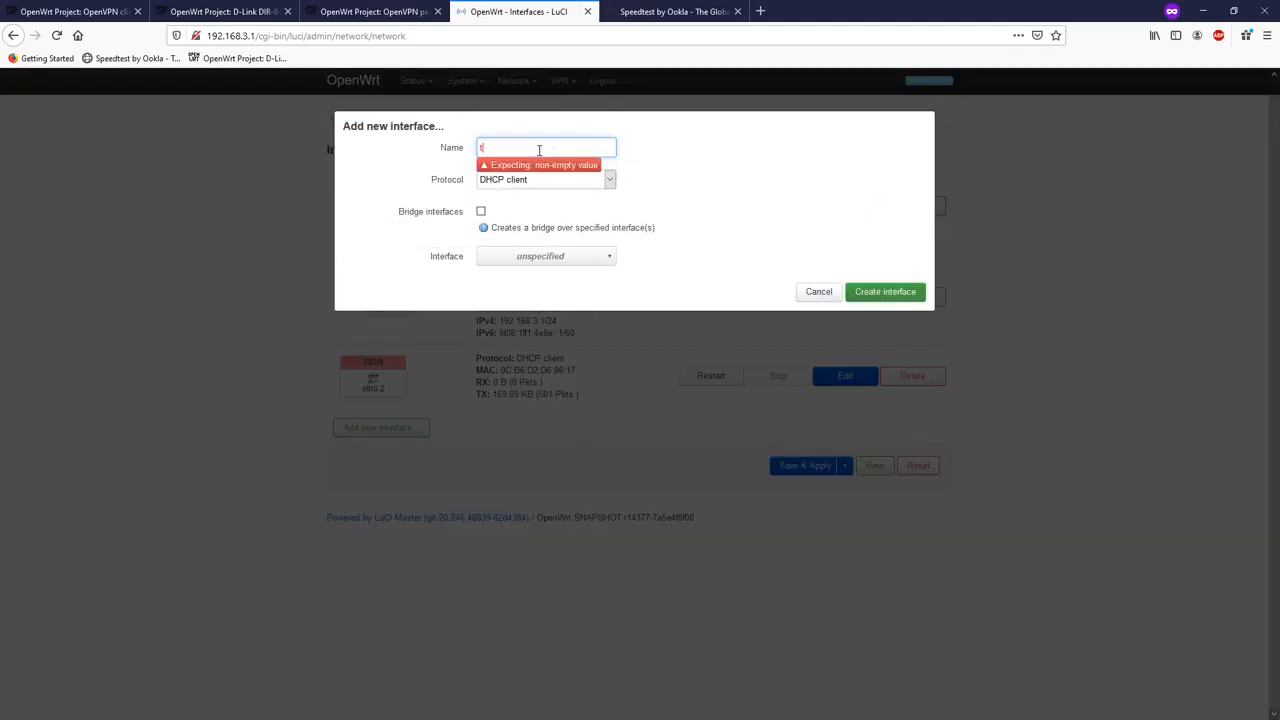
{"action": "type", "text": "un0"}
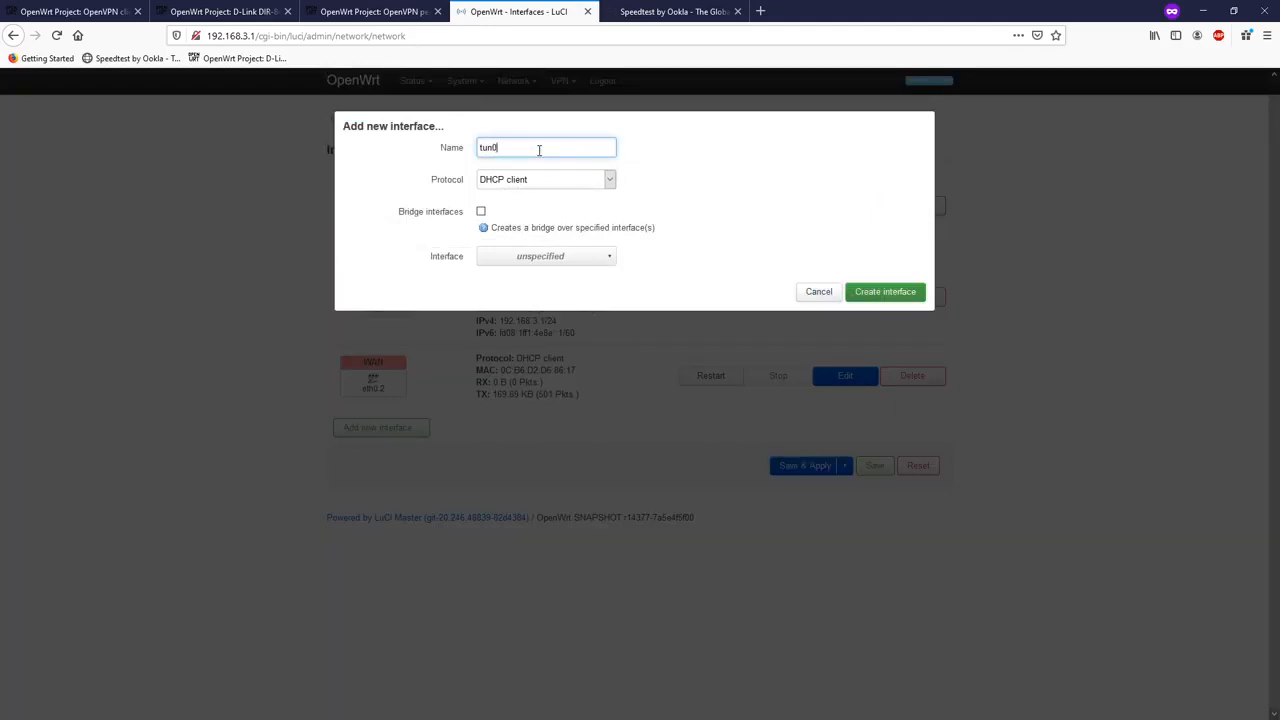
{"action": "left_click", "coordinate": [535, 182]}
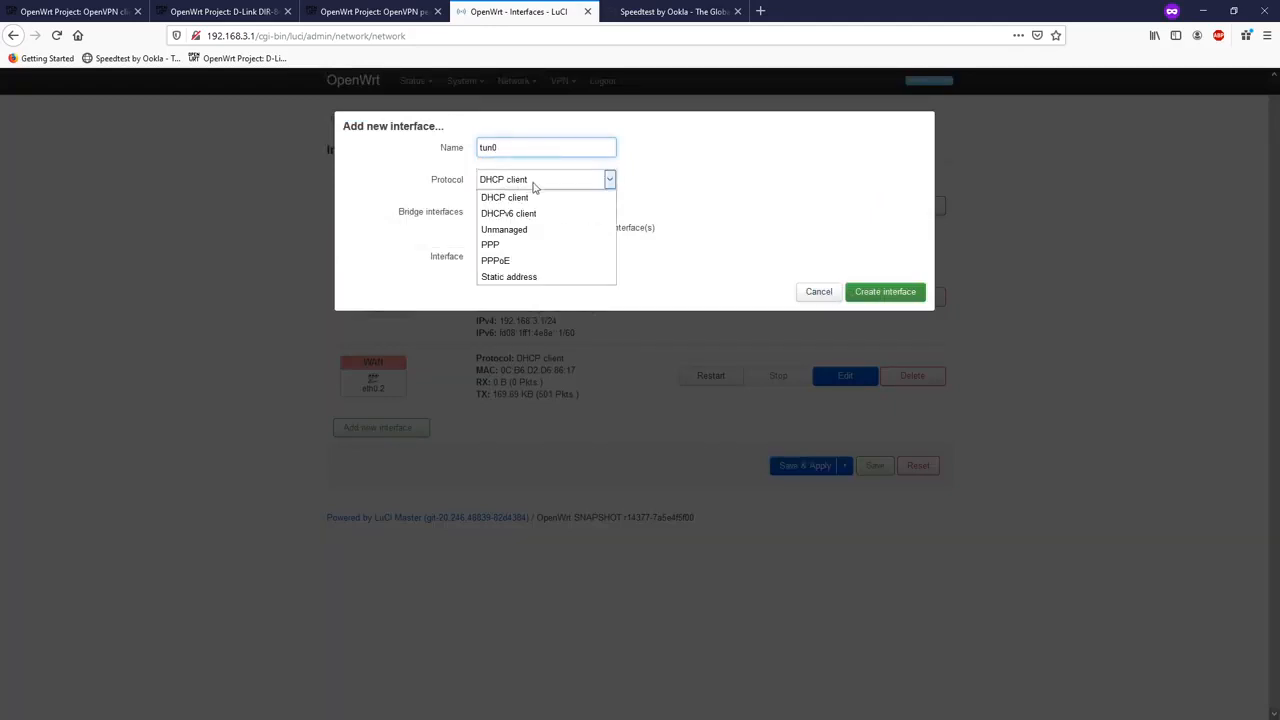
{"action": "left_click", "coordinate": [559, 233]}
{"action": "left_click", "coordinate": [542, 258]}
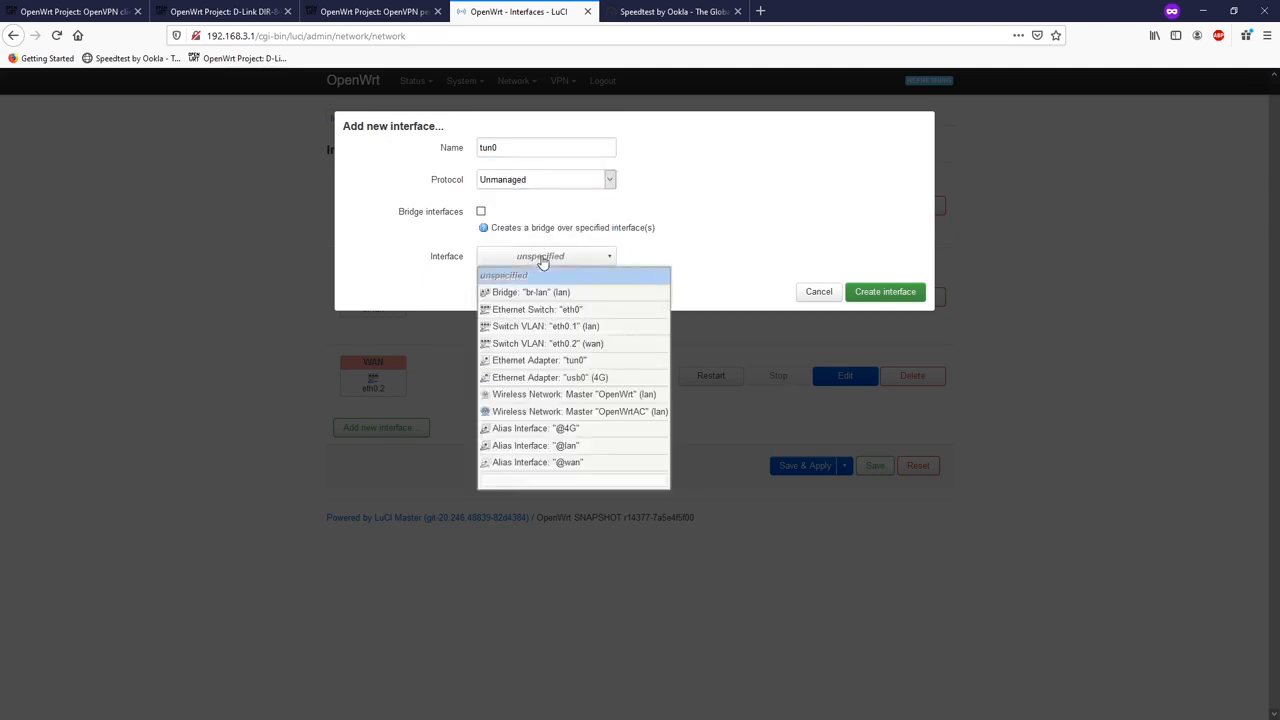
{"action": "left_click", "coordinate": [567, 364]}
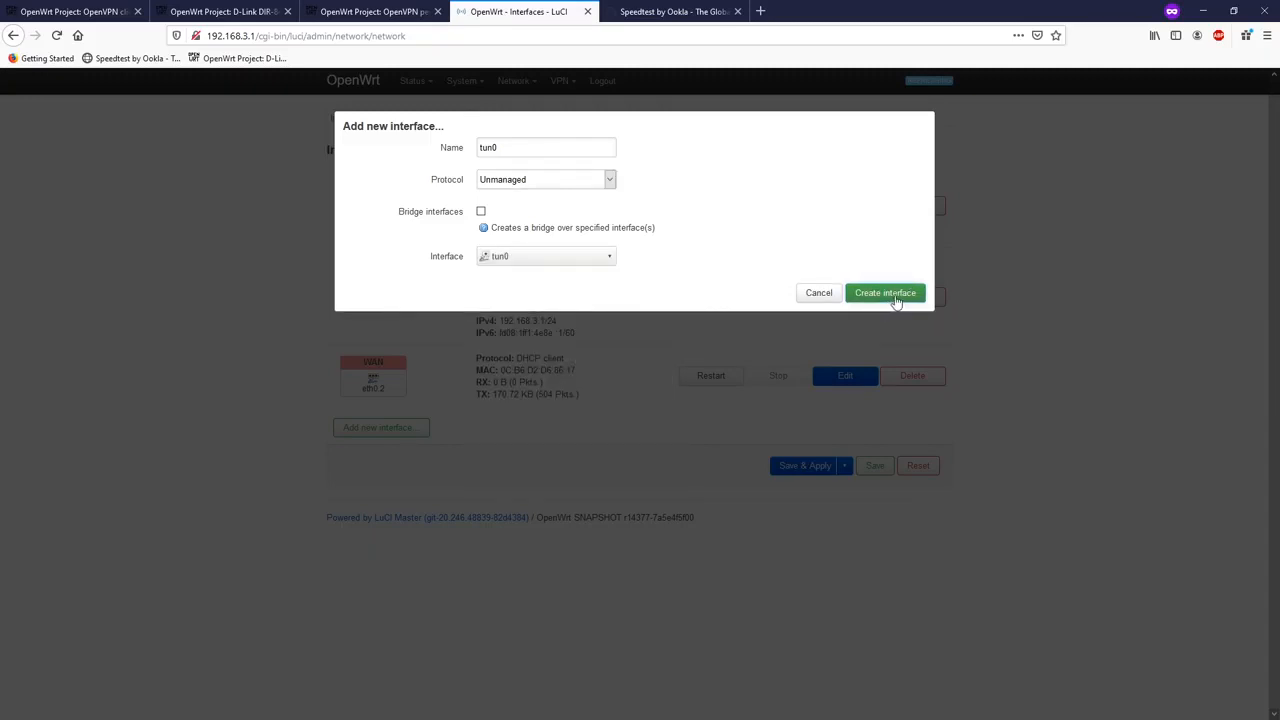
{"action": "left_click", "coordinate": [891, 300]}
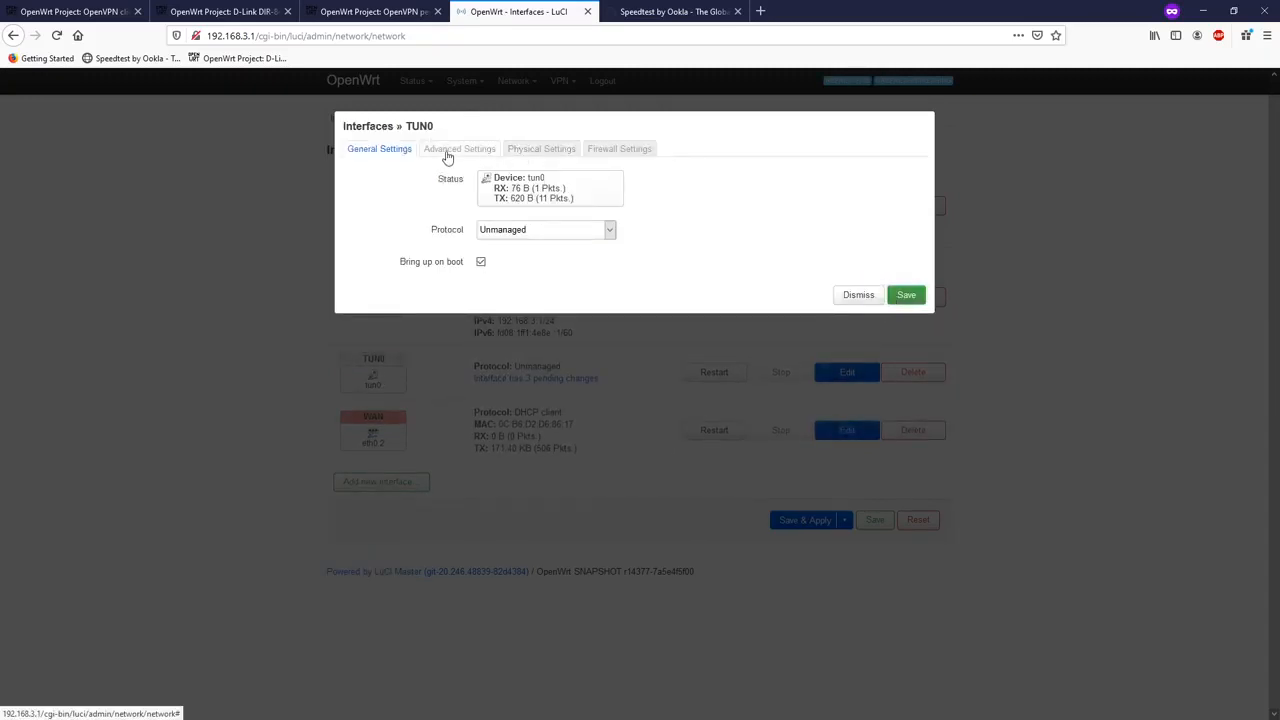
- Assign the TUN0 interface to the wan firewall zone, then save and apply the interface changes
{"action": "left_click", "coordinate": [620, 150]}
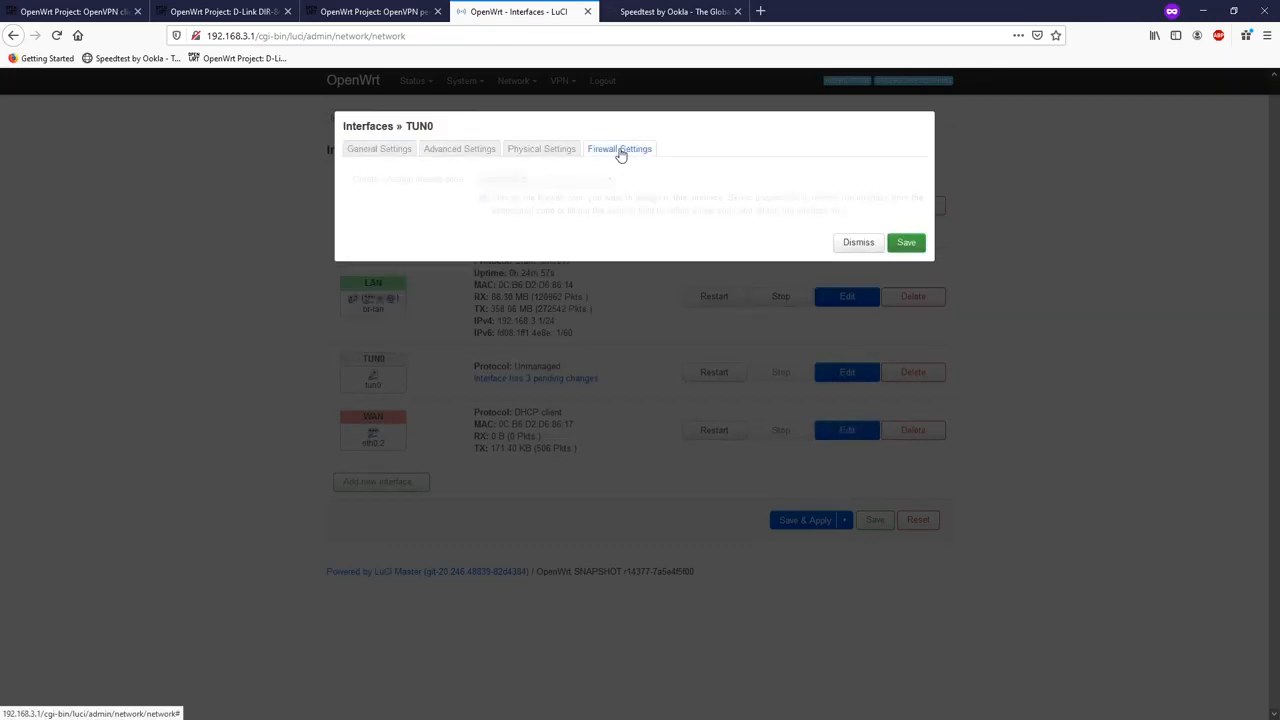
{"action": "left_click", "coordinate": [537, 180]}
{"action": "left_click", "coordinate": [563, 245]}
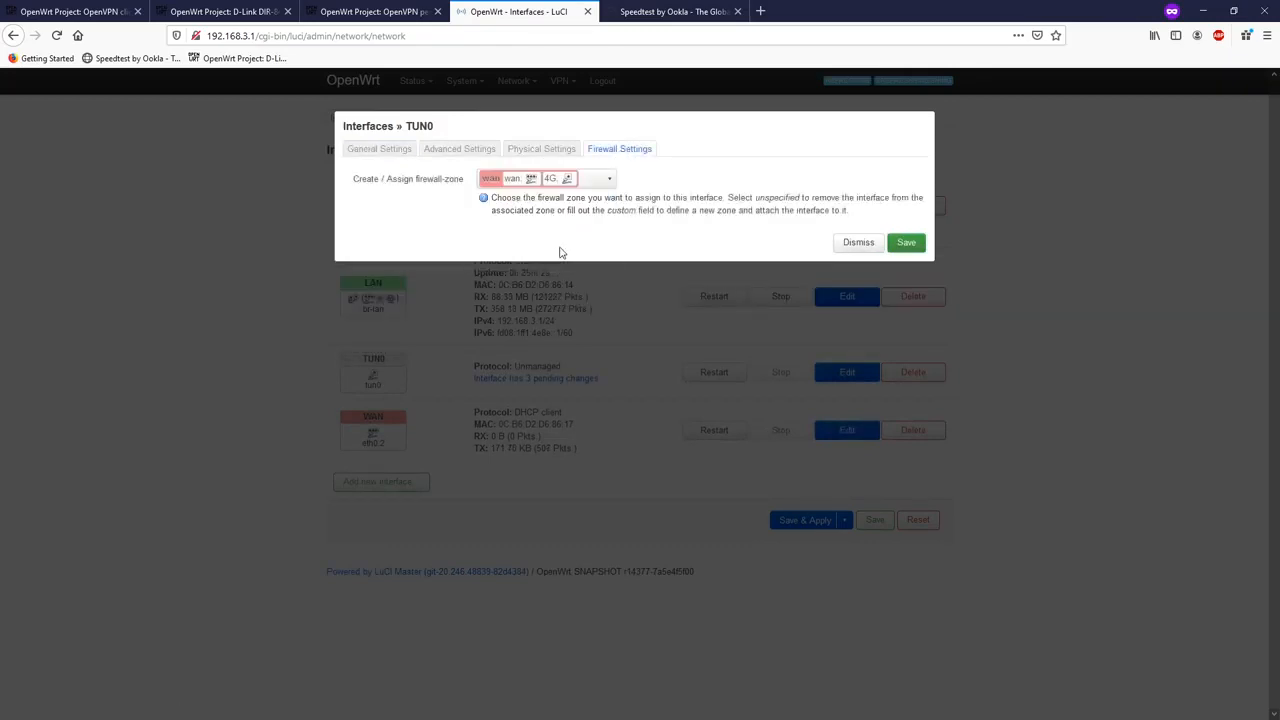
{"action": "left_click", "coordinate": [906, 244]}
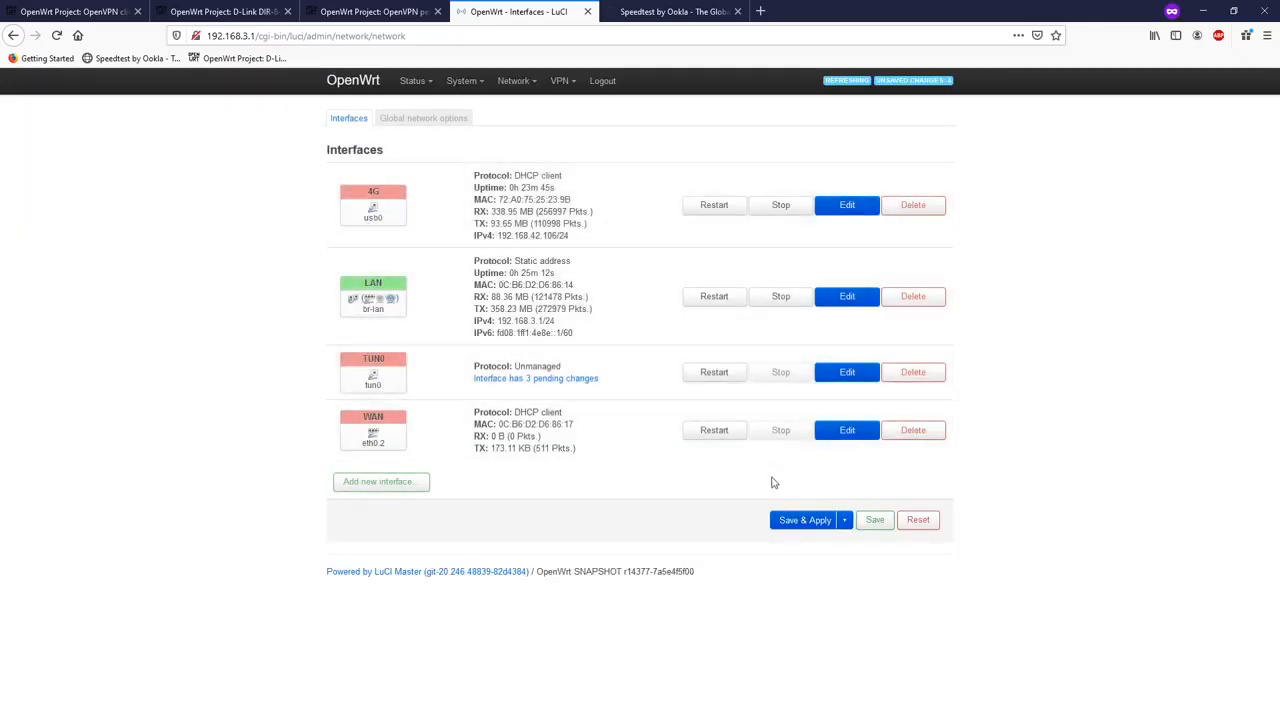
{"action": "left_click", "coordinate": [800, 522]}
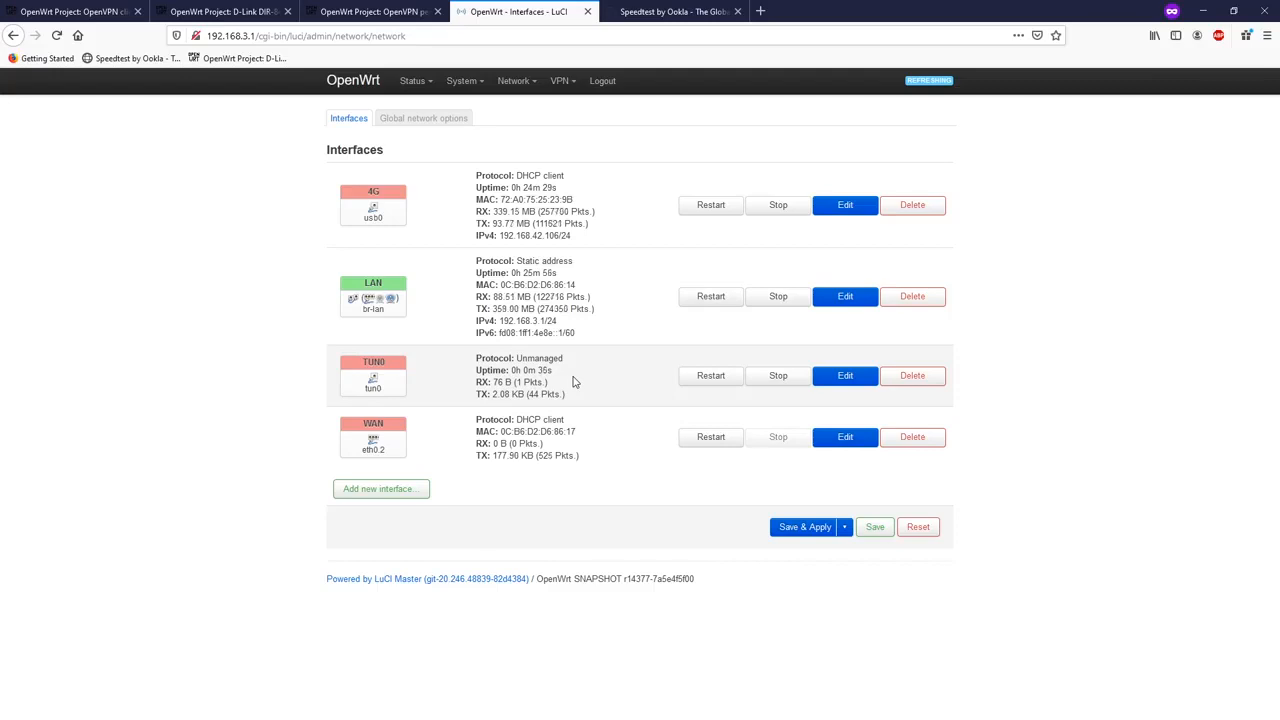
- Run an IPv4 traceroute to openwrt.org from the router's network diagnostics and check the first hop
{"action": "mouse_move", "coordinate": [514, 82]}
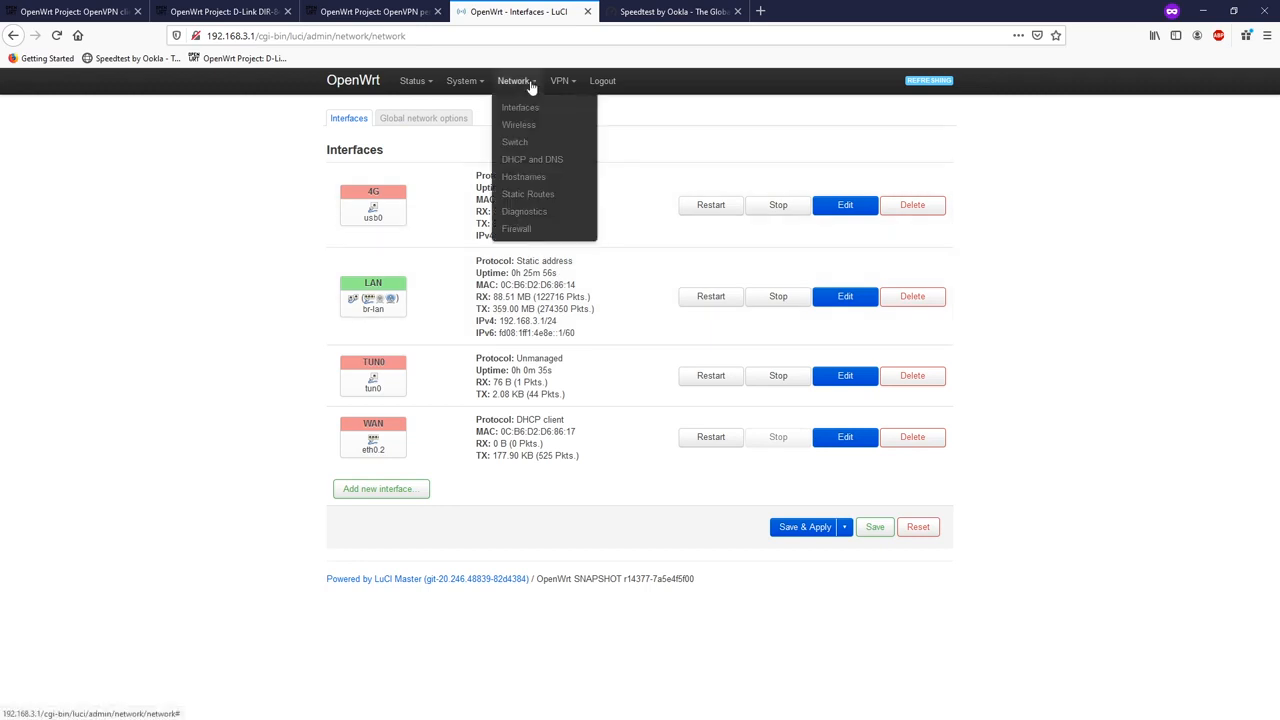
{"action": "left_click", "coordinate": [551, 212]}
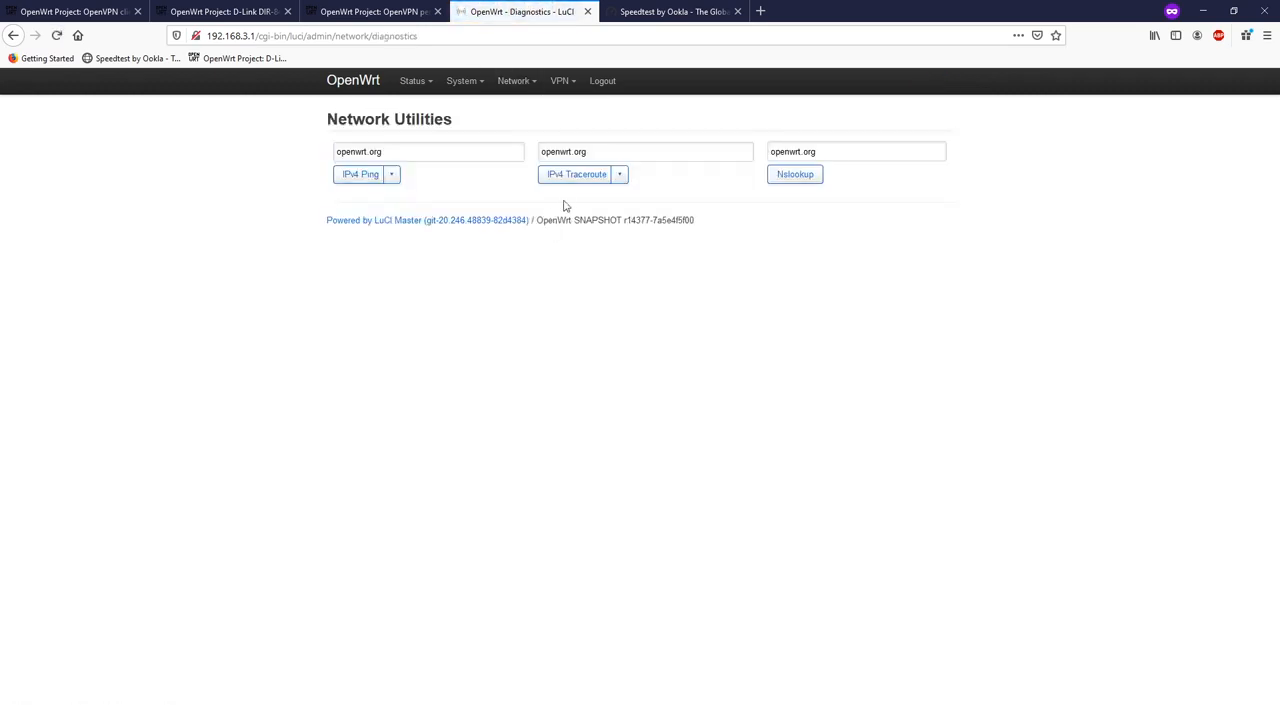
{"action": "left_click", "coordinate": [572, 177]}
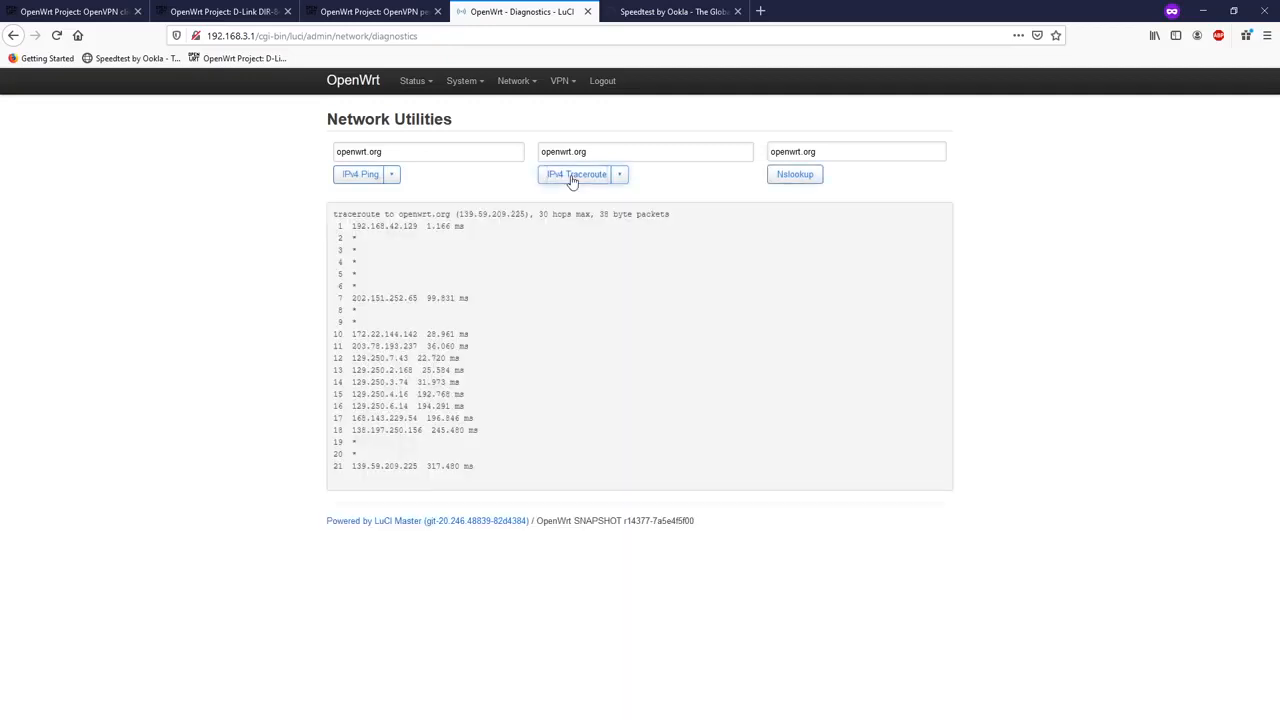
{"action": "left_click_drag", "start_coordinate": [468, 228], "coordinate": [350, 227]}
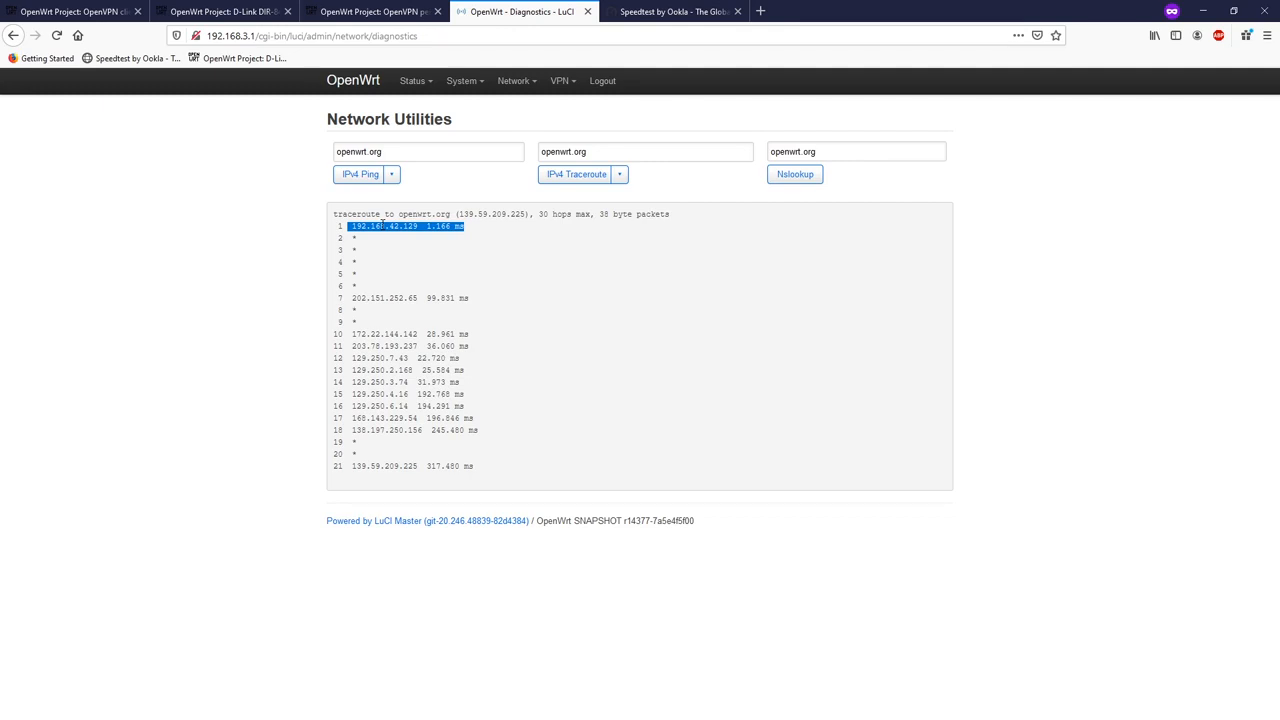
- Reboot the router from its system administration pages
{"action": "mouse_move", "coordinate": [432, 90]}
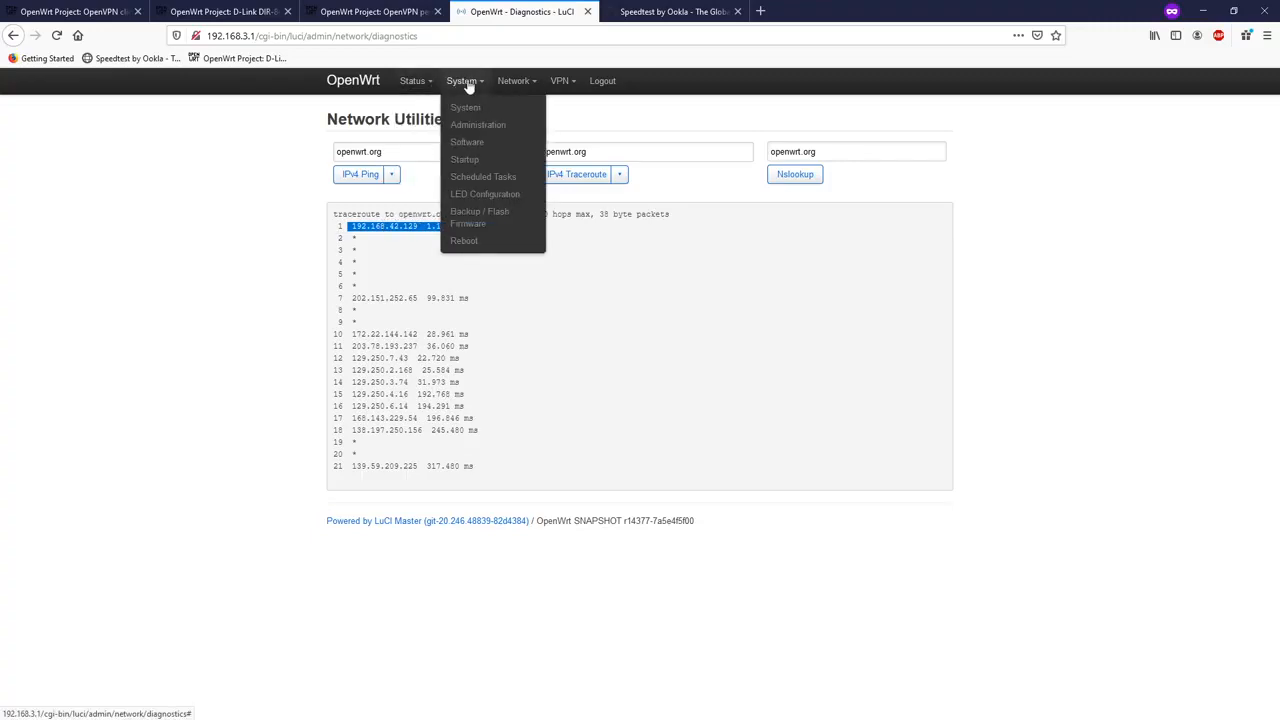
{"action": "left_click", "coordinate": [462, 241]}
{"action": "left_click", "coordinate": [370, 183]}
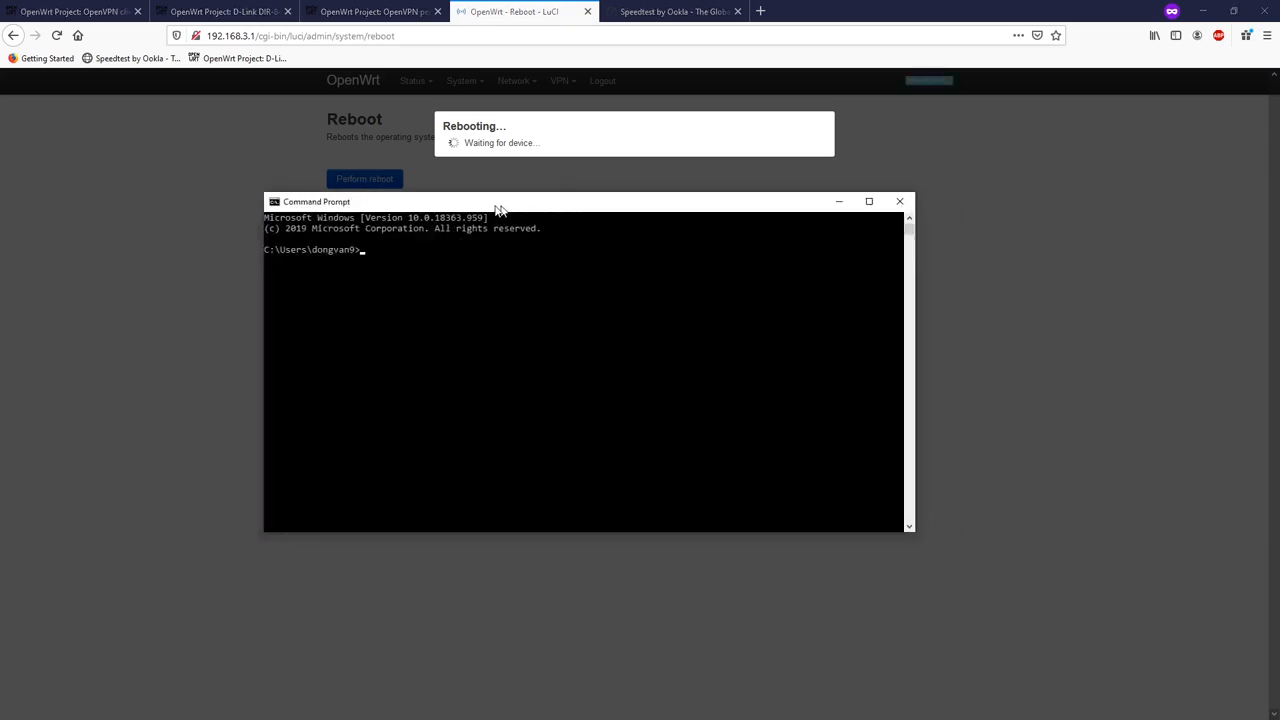
- Ping 192.168.3.1 continuously from the Windows Command Prompt with the -t option to check the router's availability
{"action": "left_click_drag", "start_coordinate": [500, 211], "coordinate": [471, 269]}
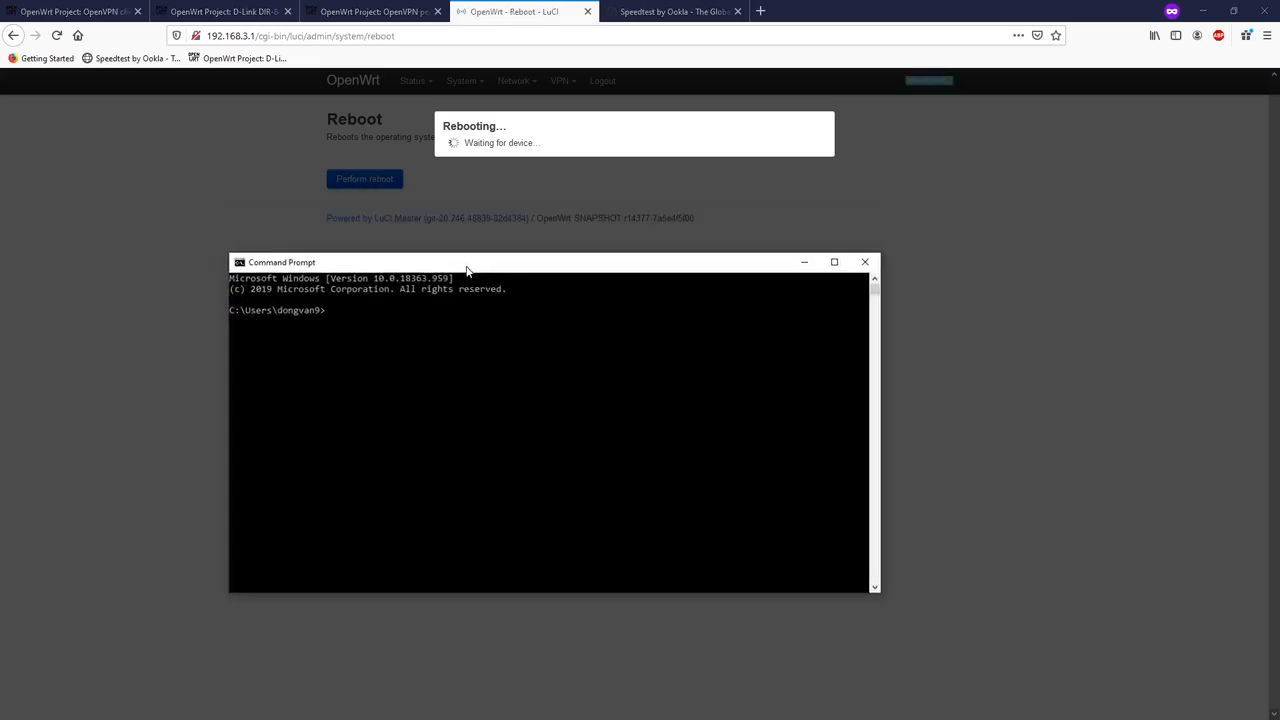
{"action": "type", "text": "ping 192.168.3.1 -t"}
{"action": "key", "text": "Return"}
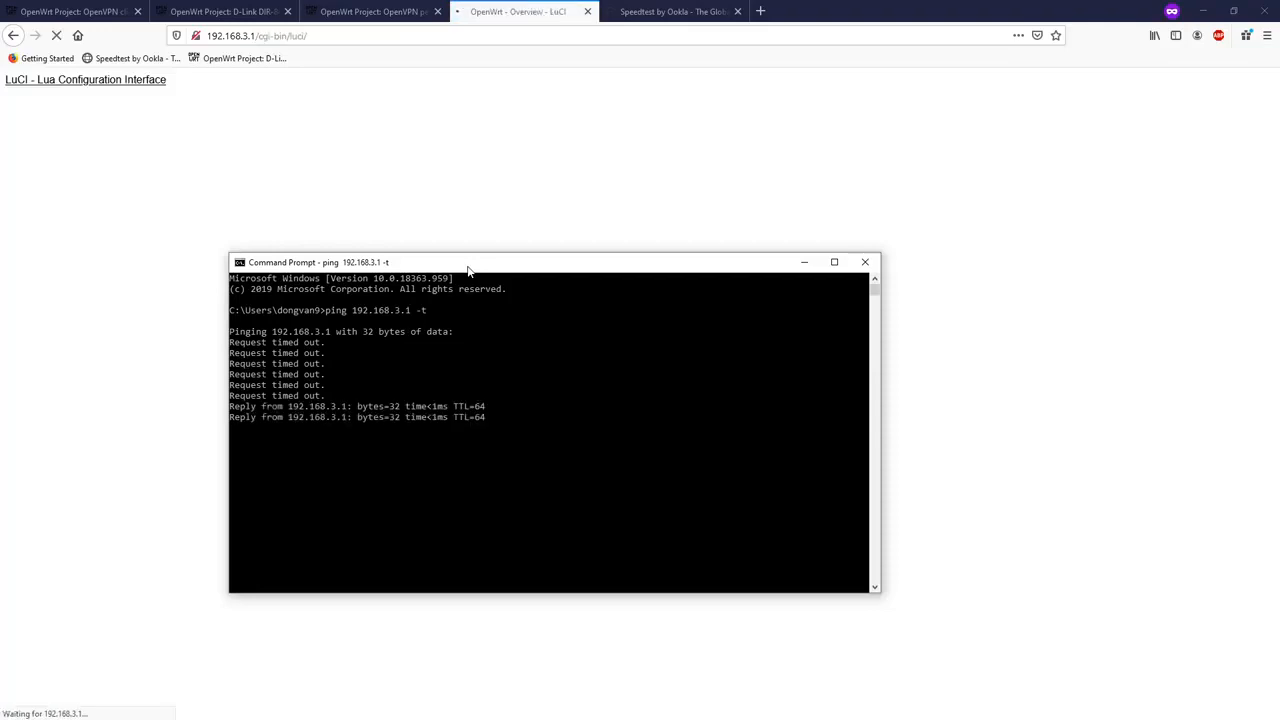
- Return to the browser, log in to the router as root with the saved password, and open the network interfaces page
{"action": "left_click", "coordinate": [785, 205]}
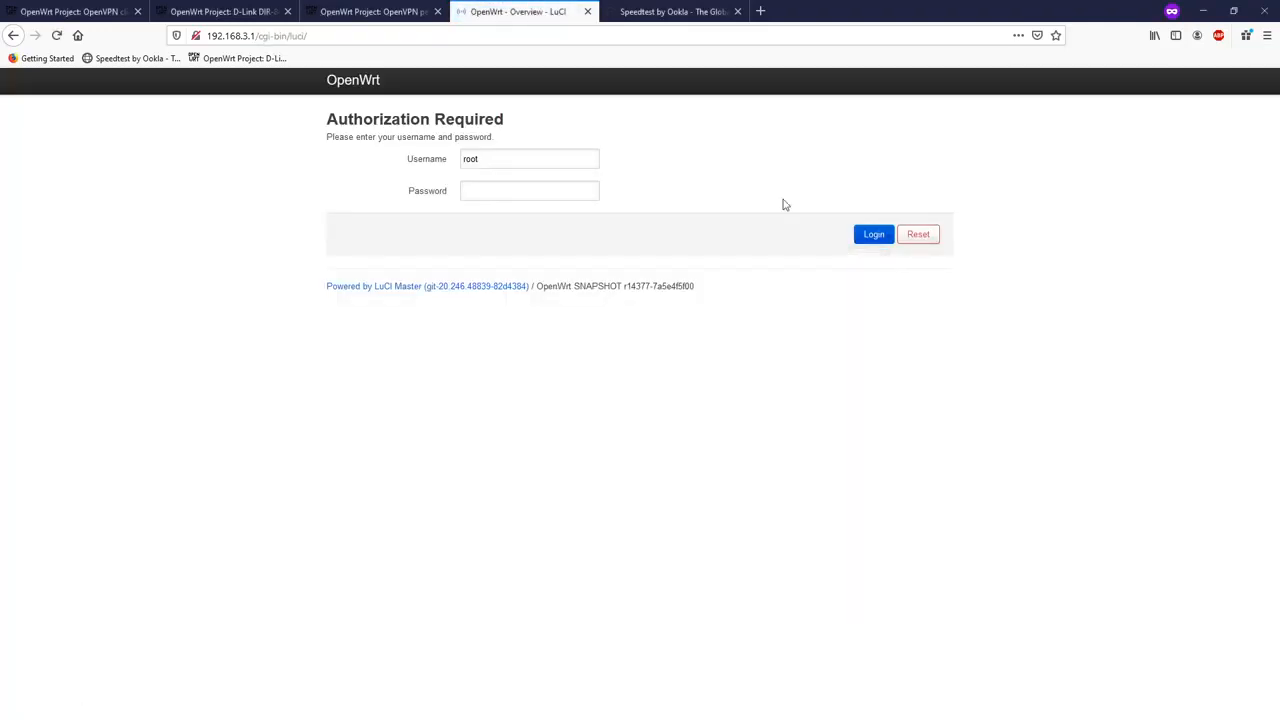
{"action": "left_click", "coordinate": [489, 188]}
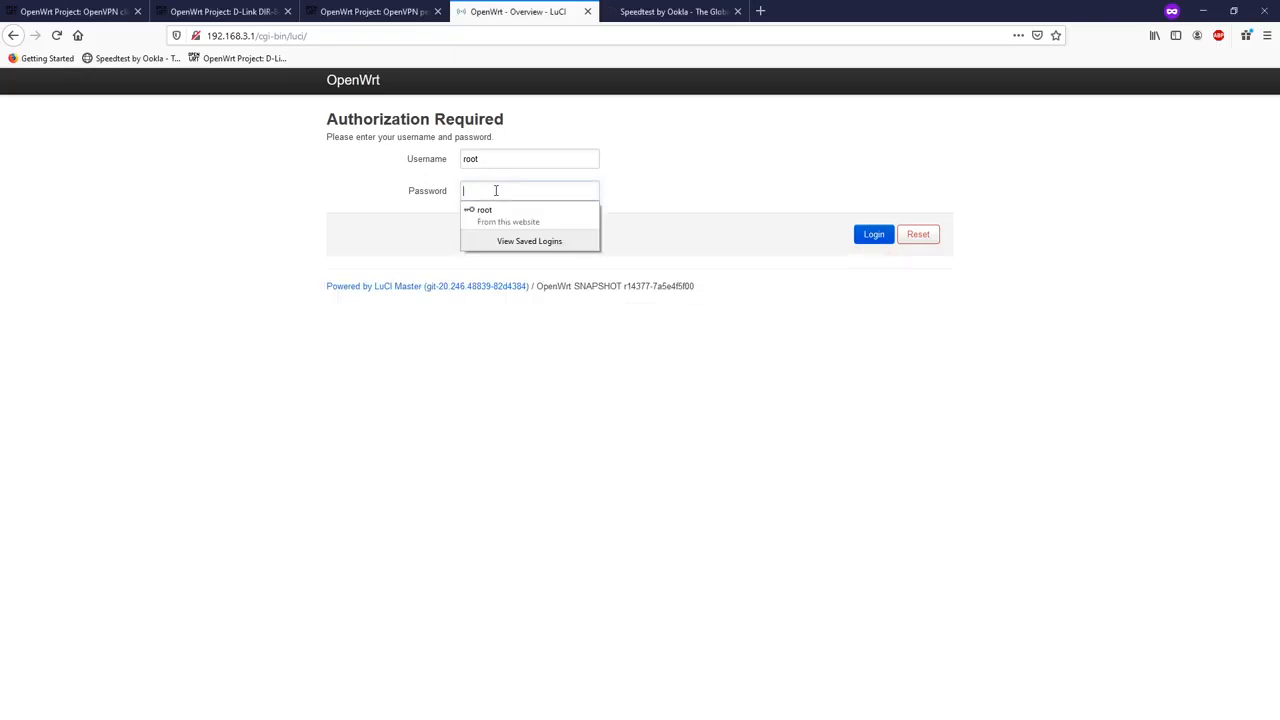
{"action": "left_click", "coordinate": [490, 215]}
{"action": "left_click", "coordinate": [870, 237]}
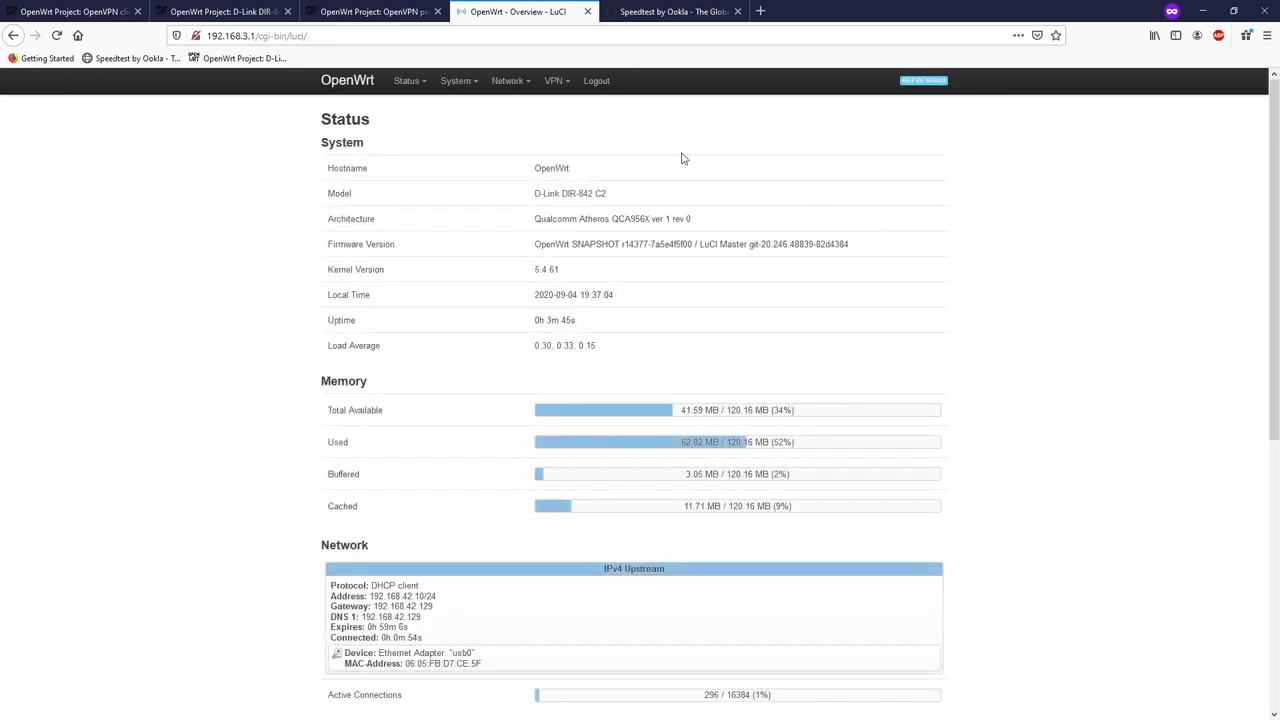
{"action": "mouse_move", "coordinate": [510, 82]}
{"action": "left_click", "coordinate": [524, 110]}
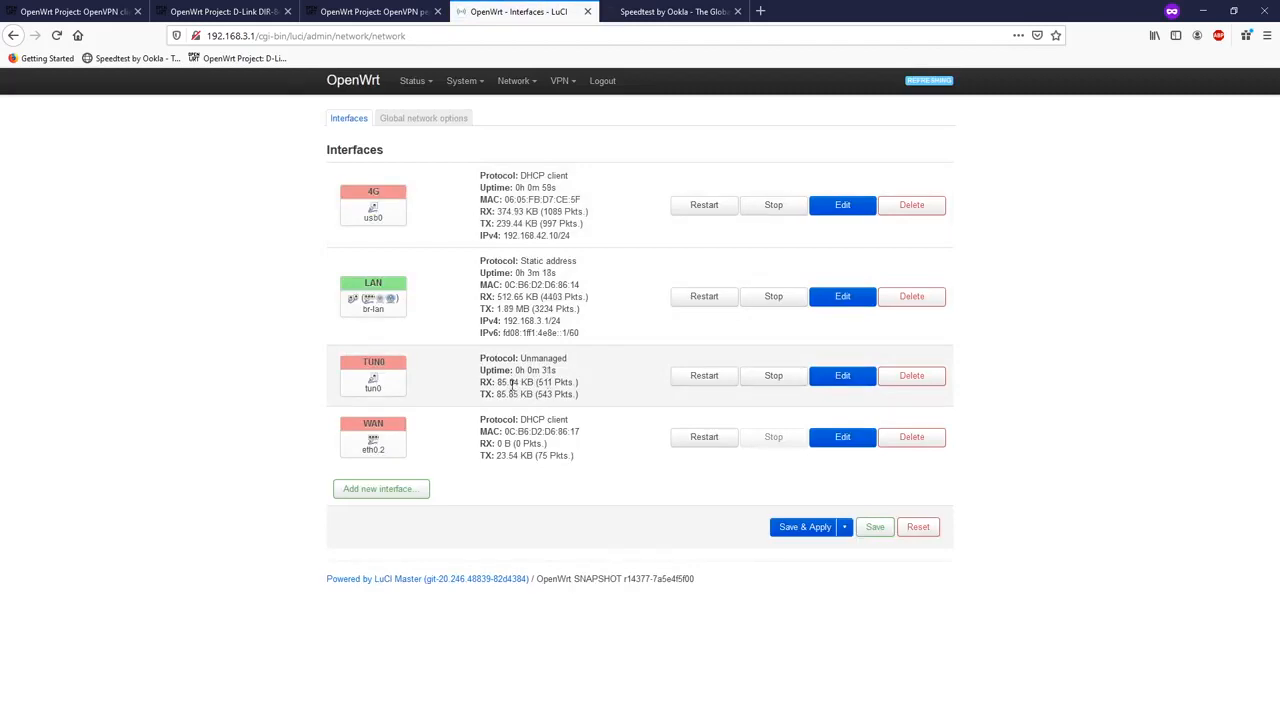
- Run a connection test on speedtest.net in a new browser tab and return to the router's interfaces page
{"action": "left_click", "coordinate": [760, 11]}
{"action": "type", "text": "spe"}
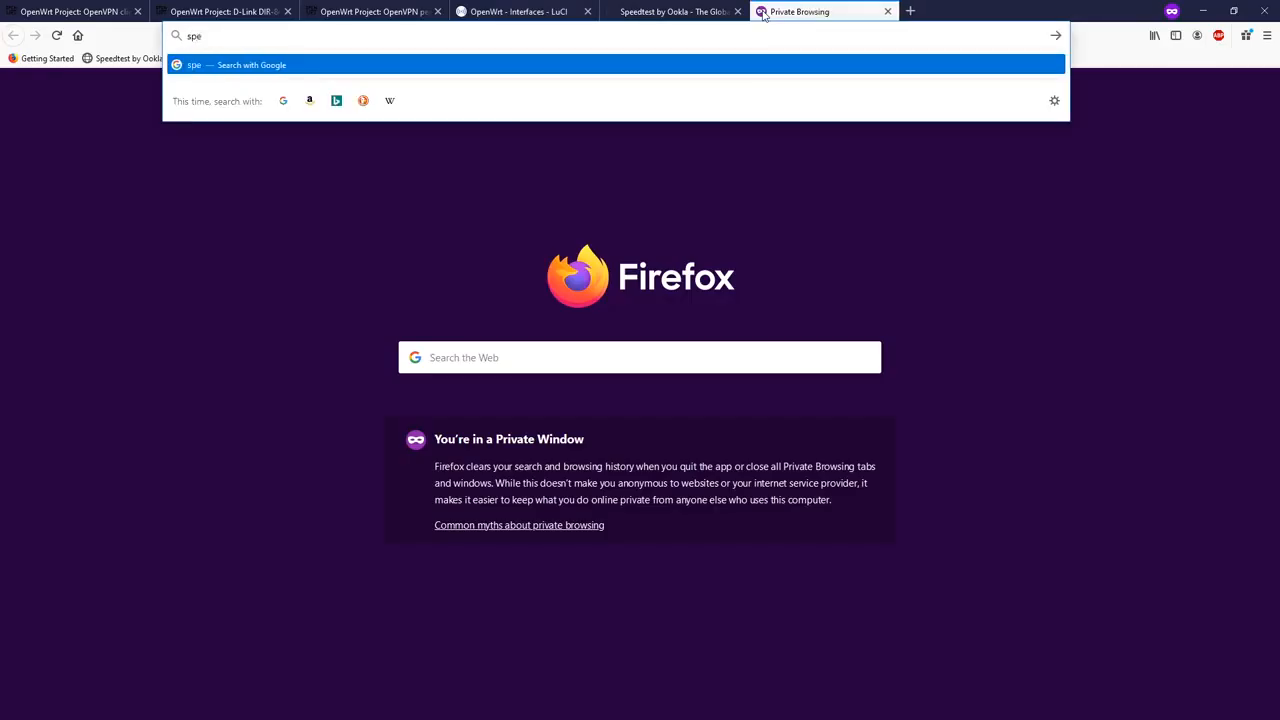
{"action": "type", "text": "edtest.net"}
{"action": "key", "text": "Return"}
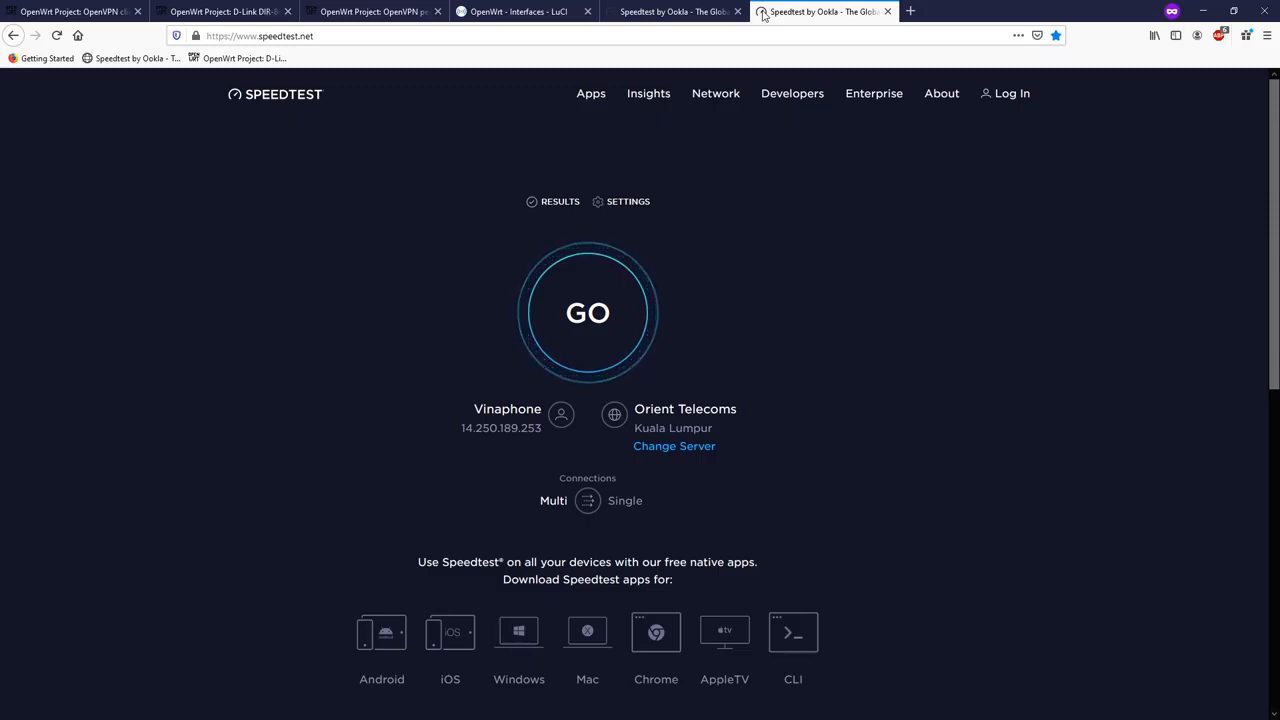
{"action": "left_click", "coordinate": [604, 325]}
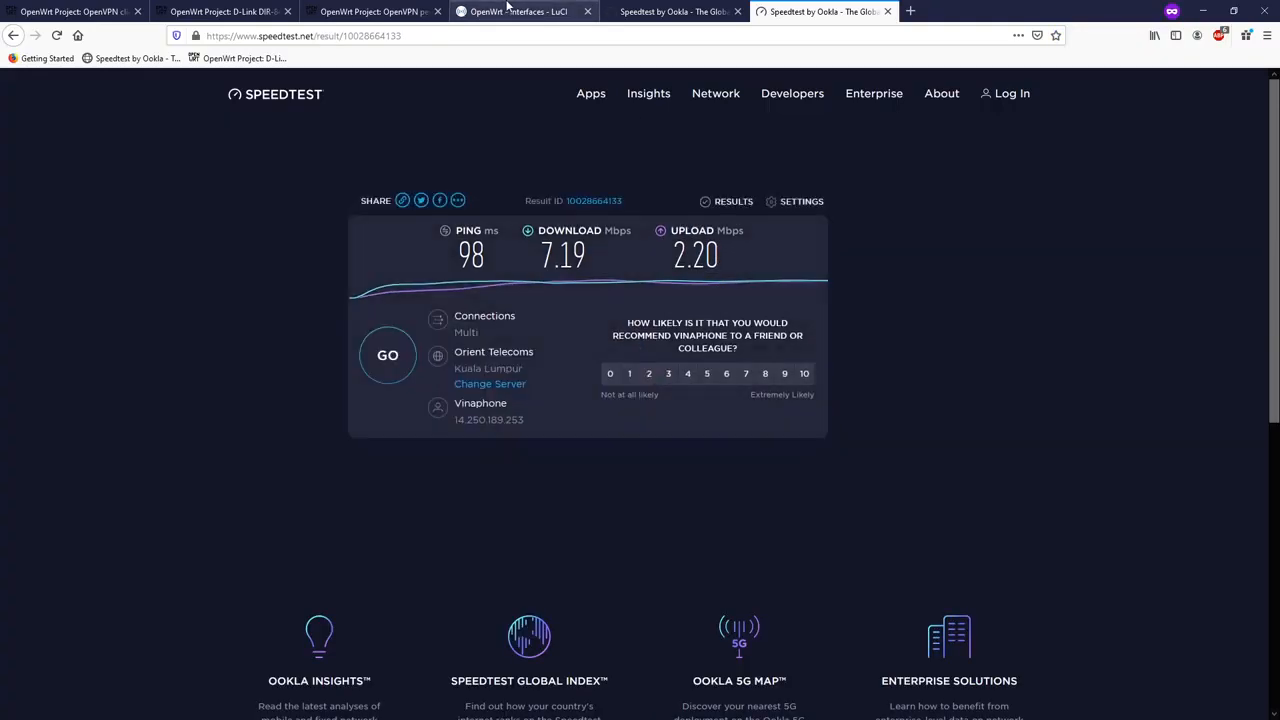
{"action": "left_click", "coordinate": [557, 11]}
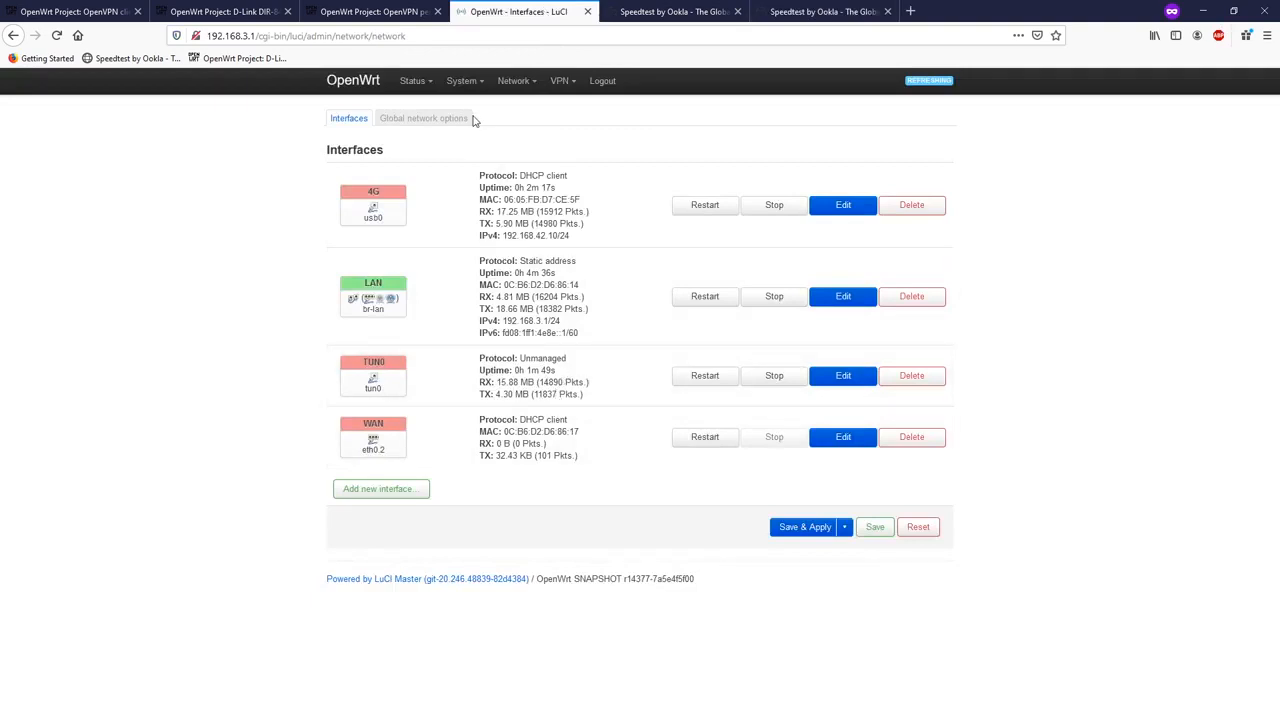
- Run an IPv4 traceroute to openwrt.org from the router's network diagnostics and highlight the first hop's address
{"action": "mouse_move", "coordinate": [510, 82]}
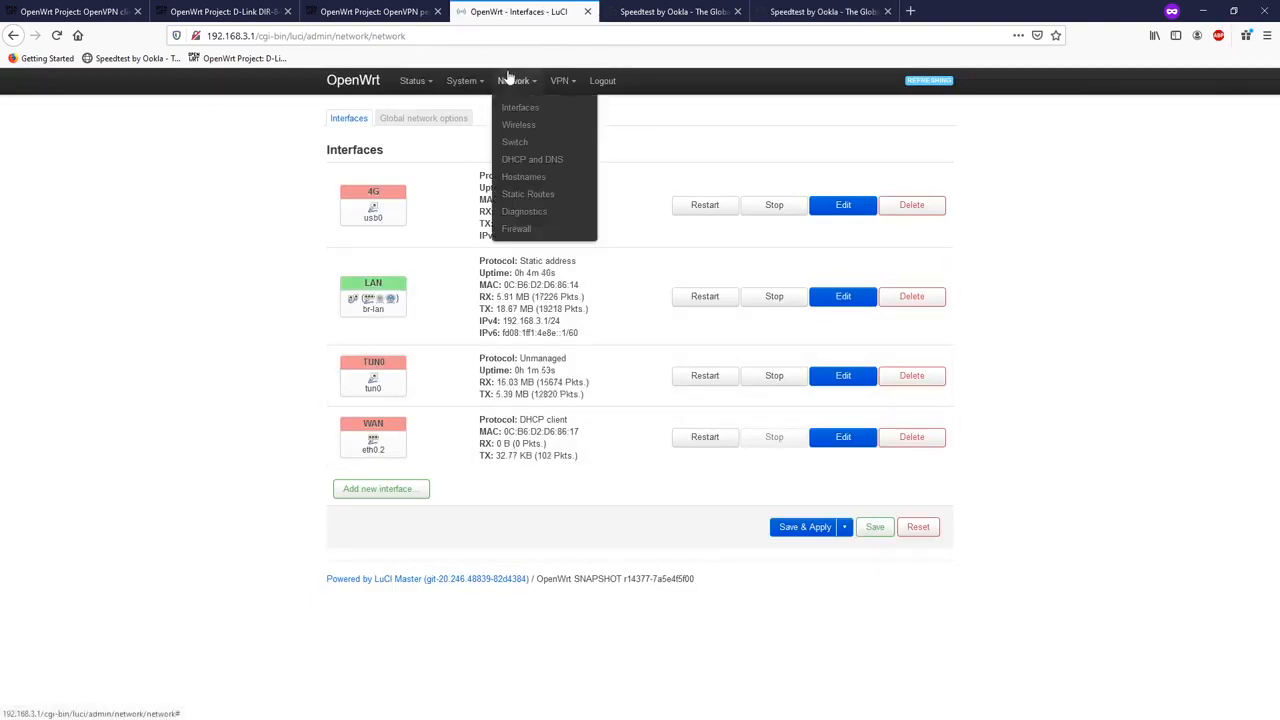
{"action": "left_click", "coordinate": [524, 212]}
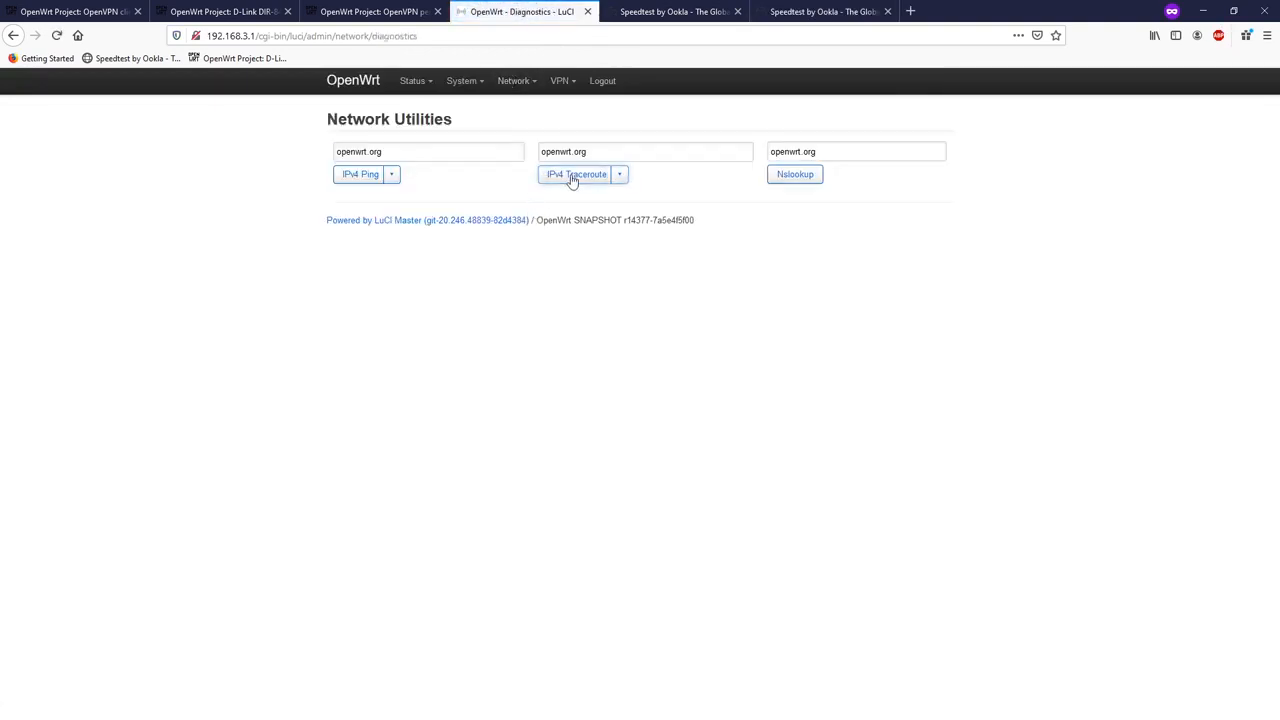
{"action": "left_click", "coordinate": [572, 176]}
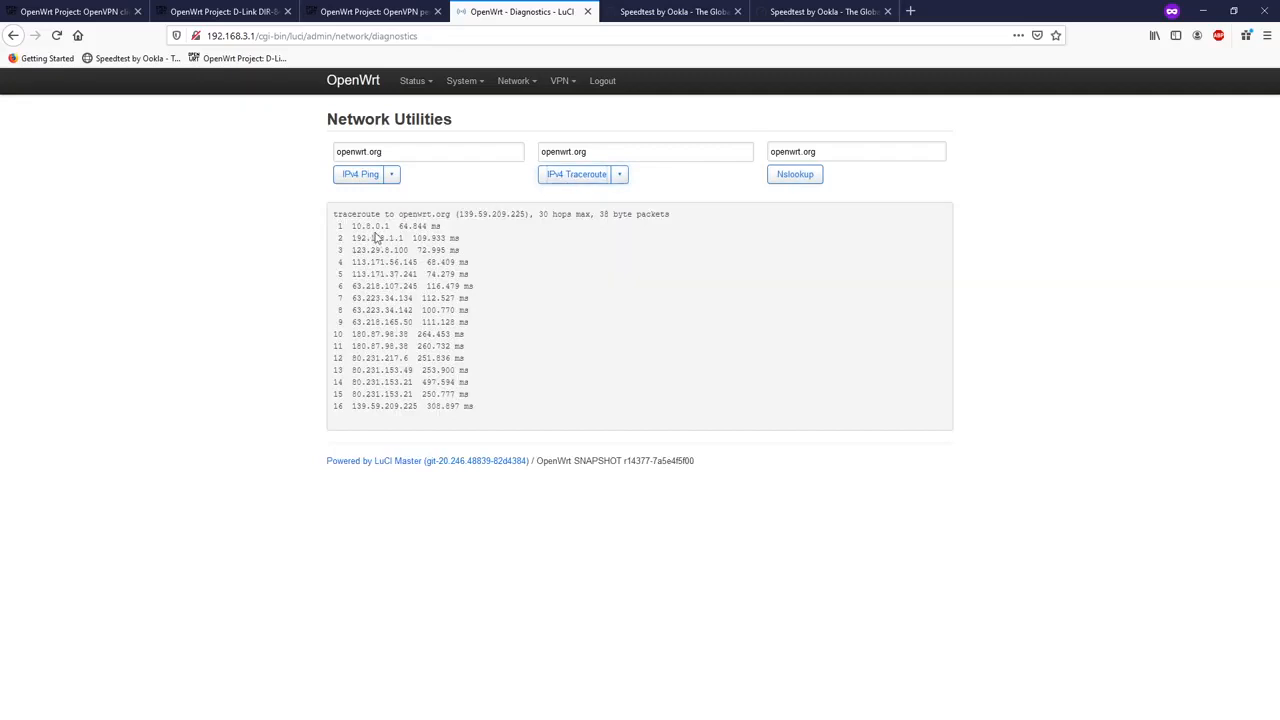
{"action": "left_click_drag", "start_coordinate": [394, 226], "coordinate": [352, 227]}
- Examine the latest OpenVPN and tun0 entries at the end of the system log, and return to the network interfaces page
{"action": "mouse_move", "coordinate": [420, 88]}
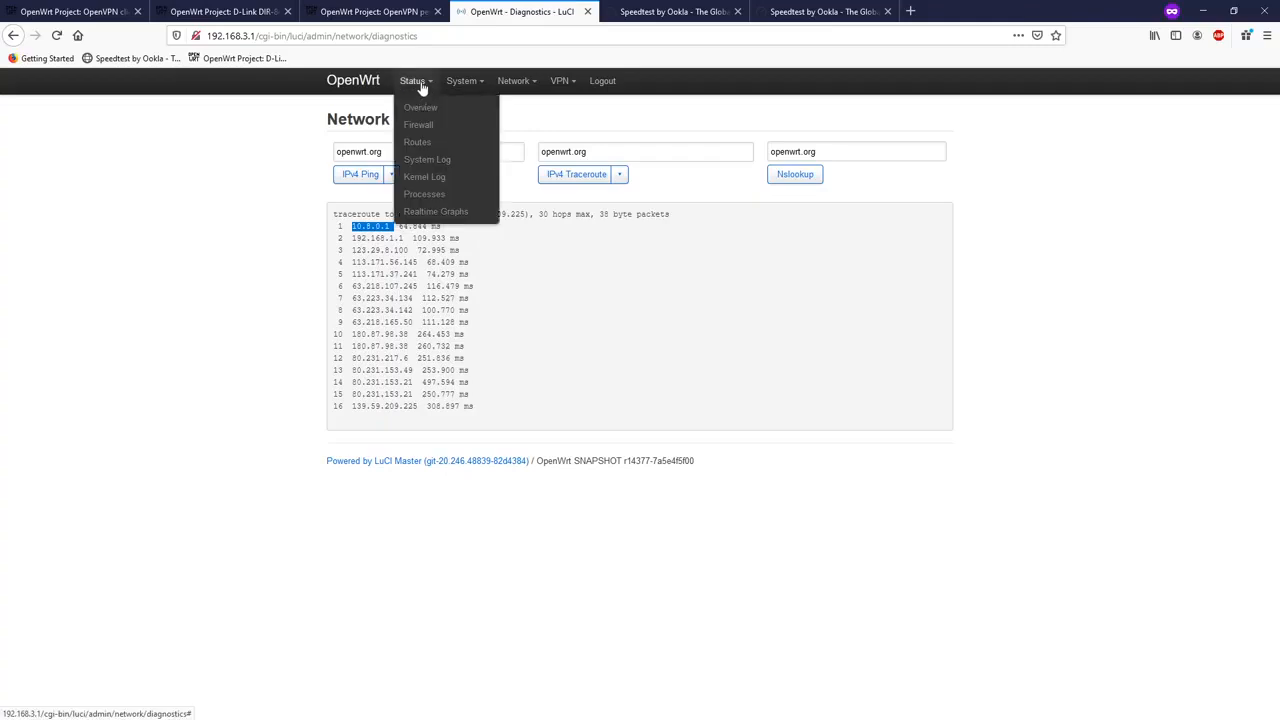
{"action": "left_click", "coordinate": [430, 162]}
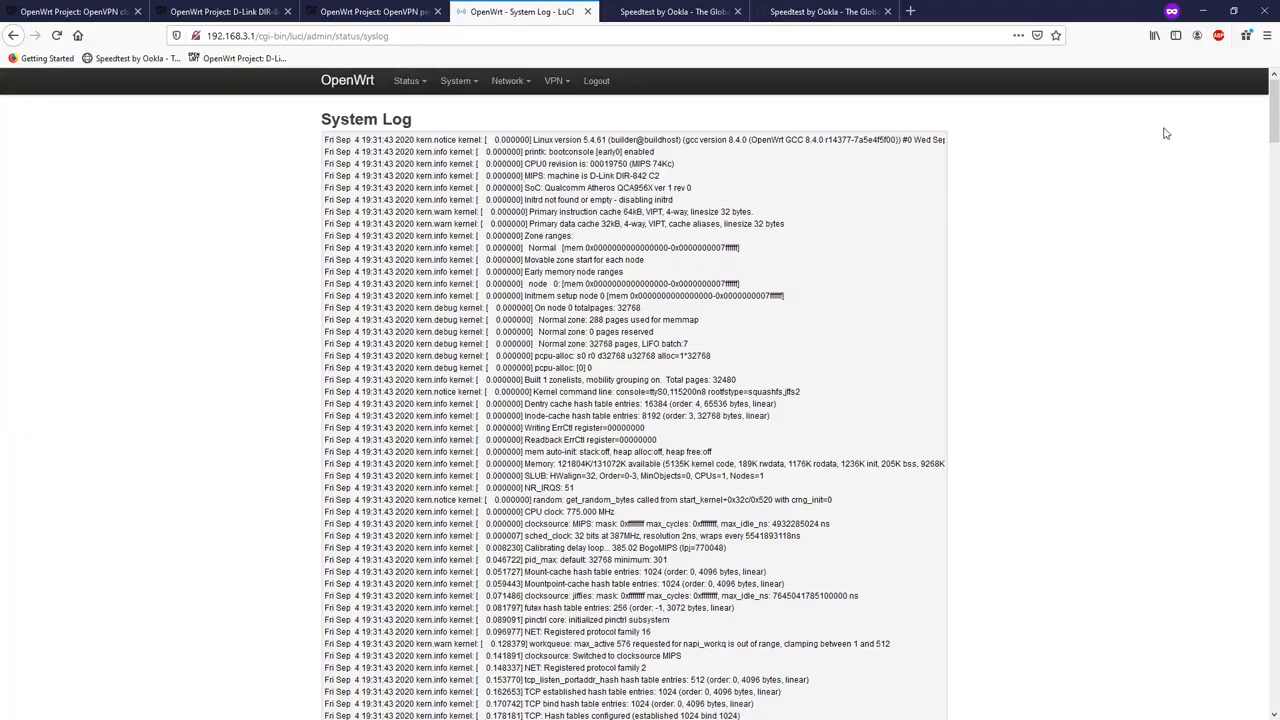
{"action": "left_click_drag", "start_coordinate": [1273, 110], "coordinate": [1272, 700]}
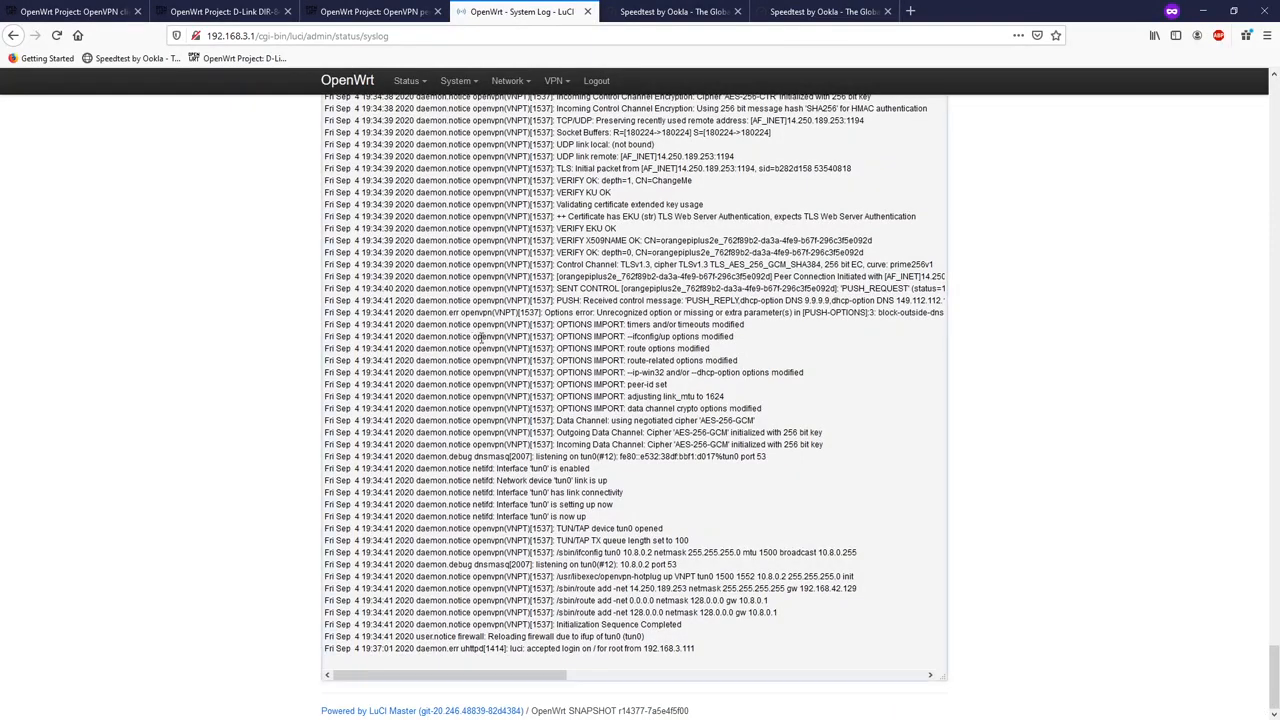
{"action": "left_click_drag", "start_coordinate": [472, 338], "coordinate": [745, 366]}
{"action": "left_click_drag", "start_coordinate": [774, 415], "coordinate": [829, 514]}
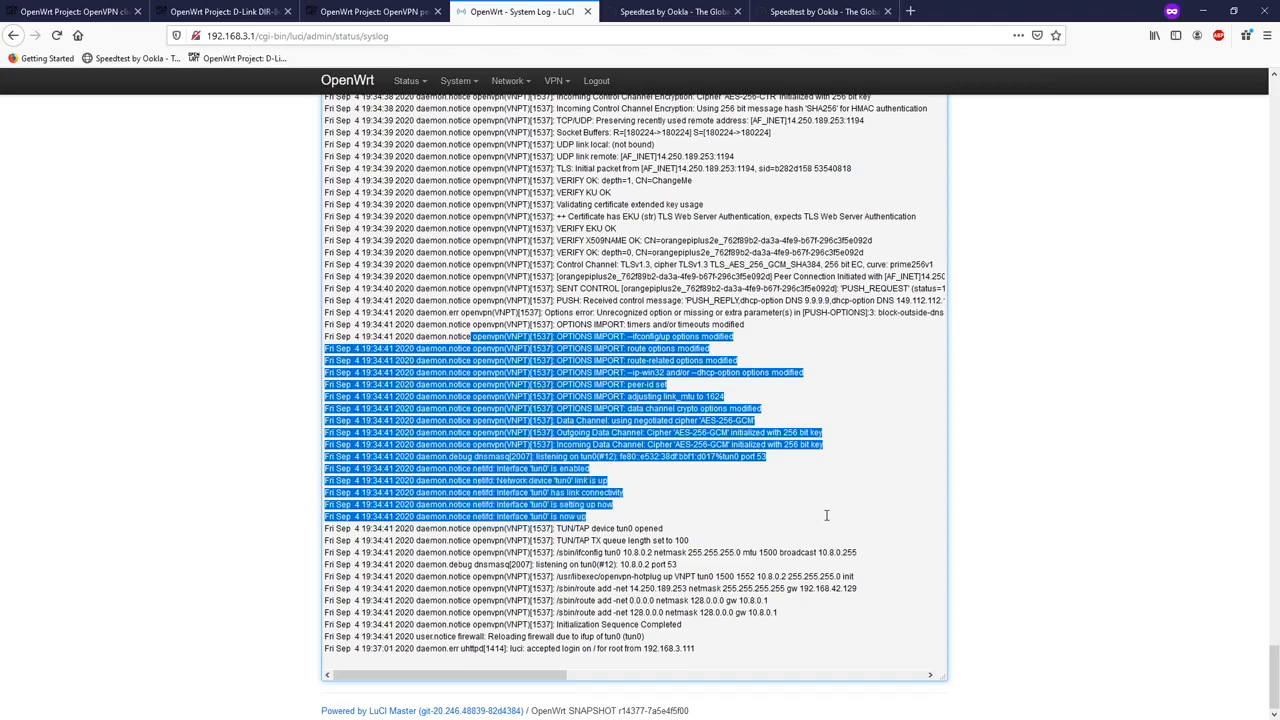
{"action": "left_click", "coordinate": [586, 557]}
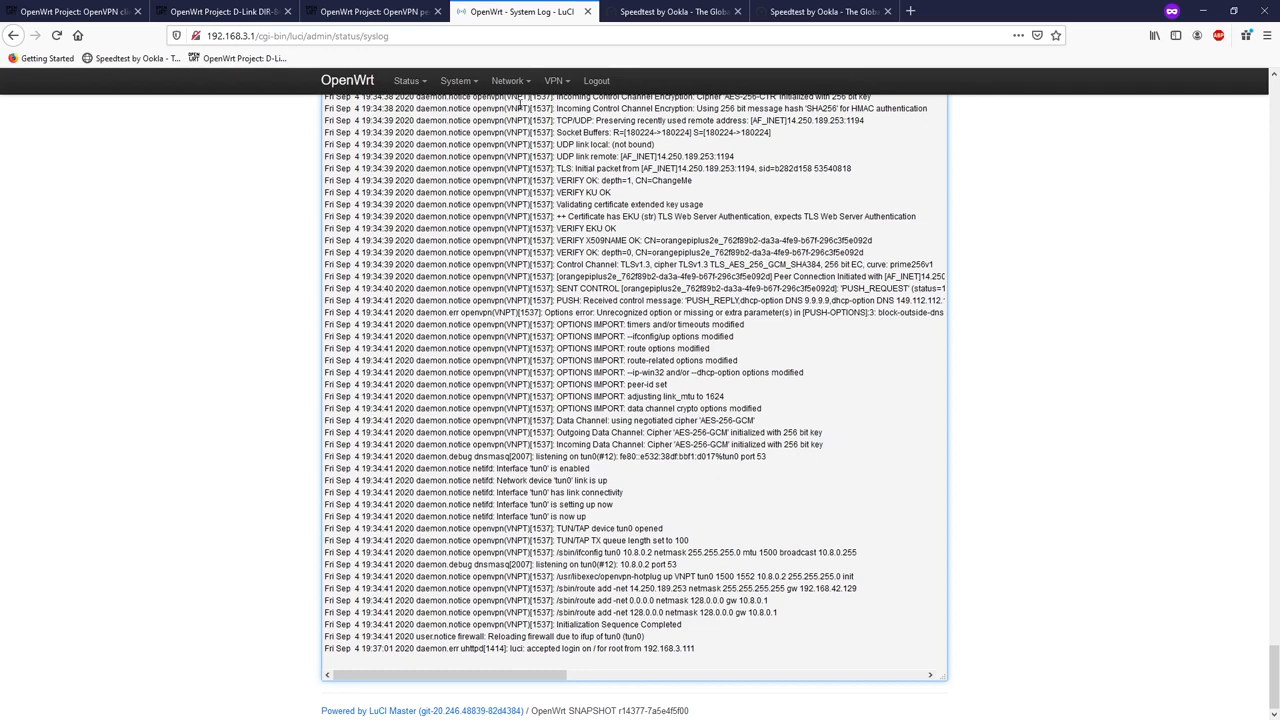
{"action": "mouse_move", "coordinate": [512, 86]}
{"action": "left_click", "coordinate": [512, 109]}
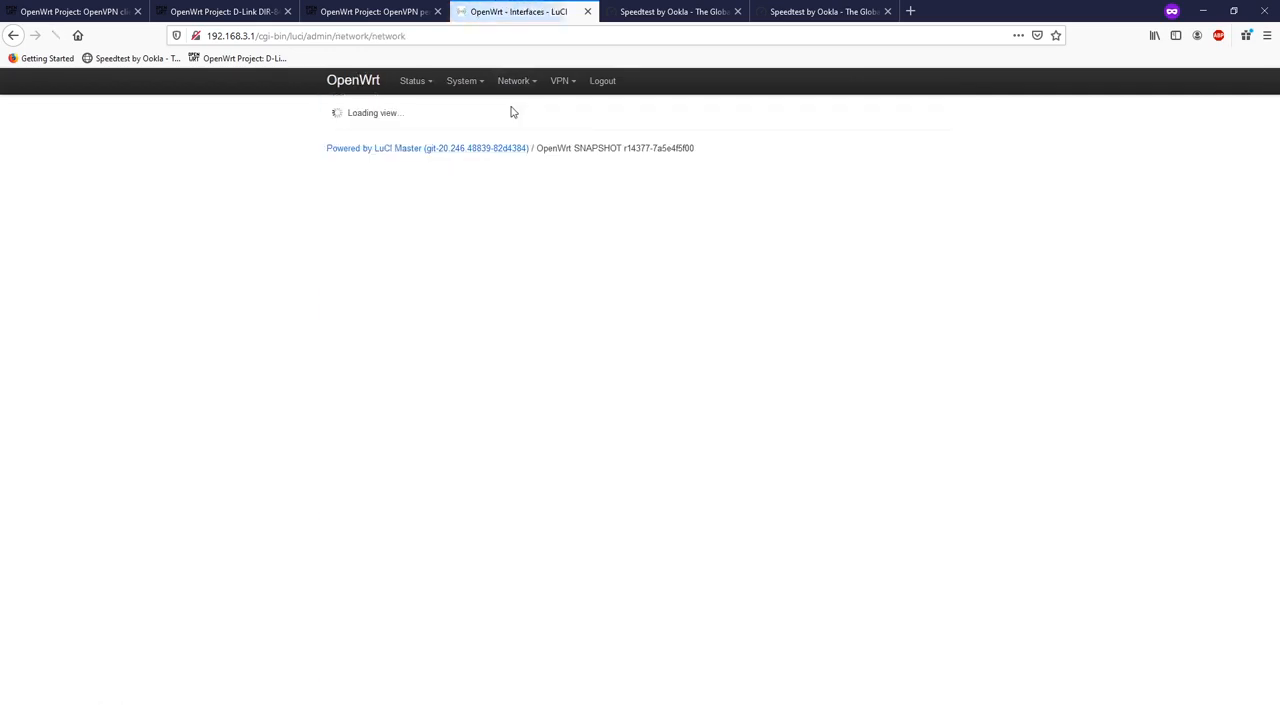